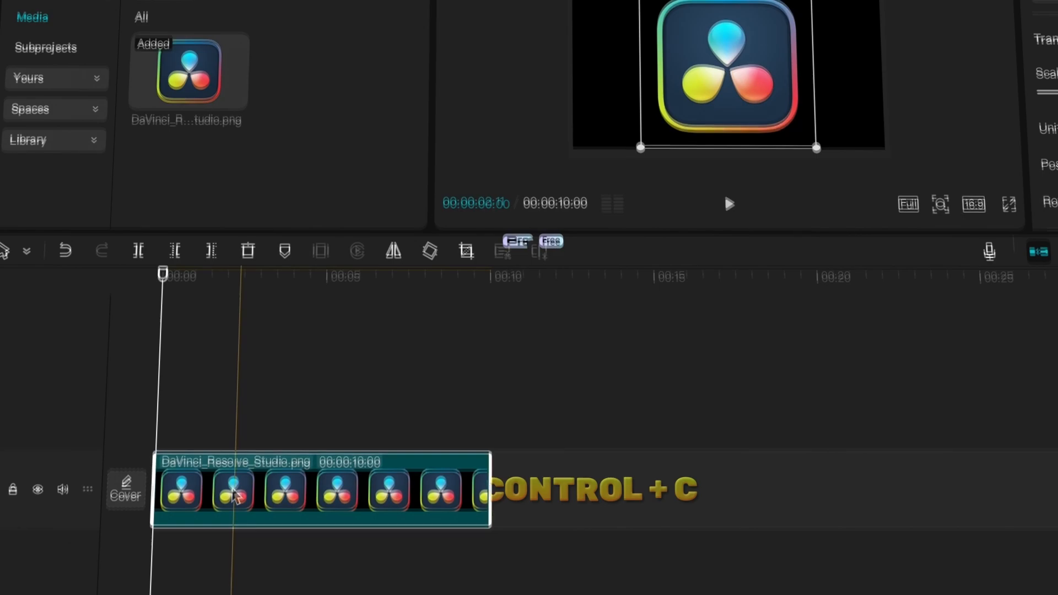
- Duplicate the DaVinci Resolve logo clip onto a second track and scale the lower copy to 108%
key("ctrl+v")
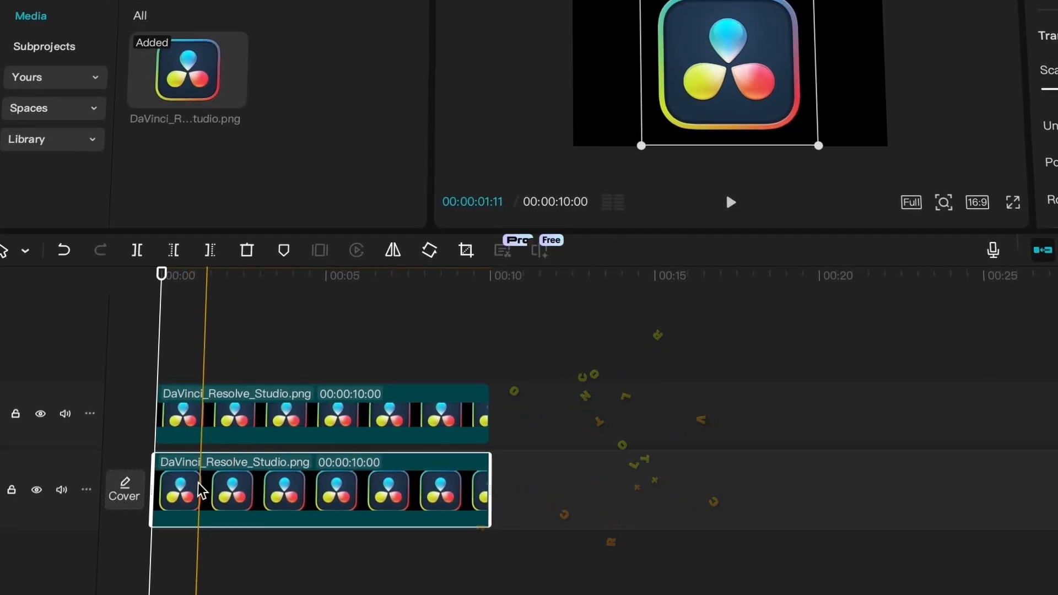
left_click_drag(846, 144, 850, 143)
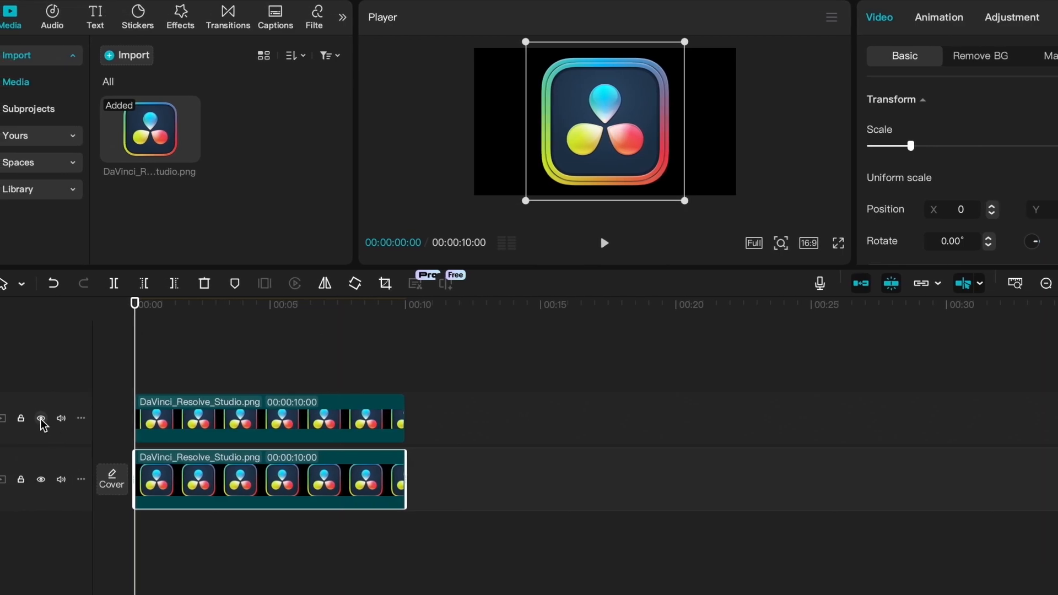
left_click(24, 418)
left_click(24, 418)
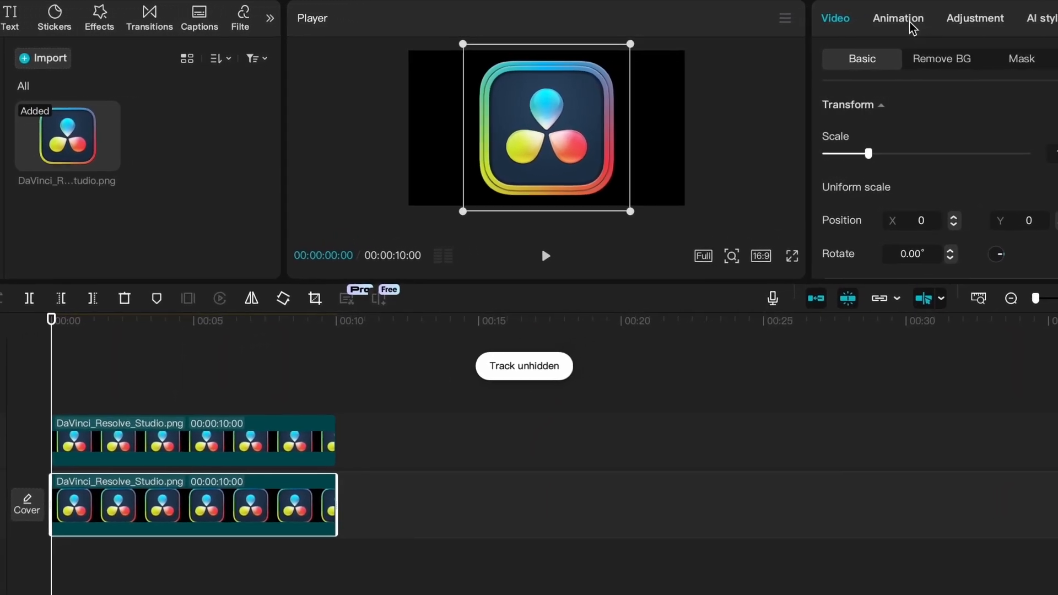
- Set Exposure, Highlight and Whites to 50 in the color adjustments of the lower logo clip
left_click(940, 19)
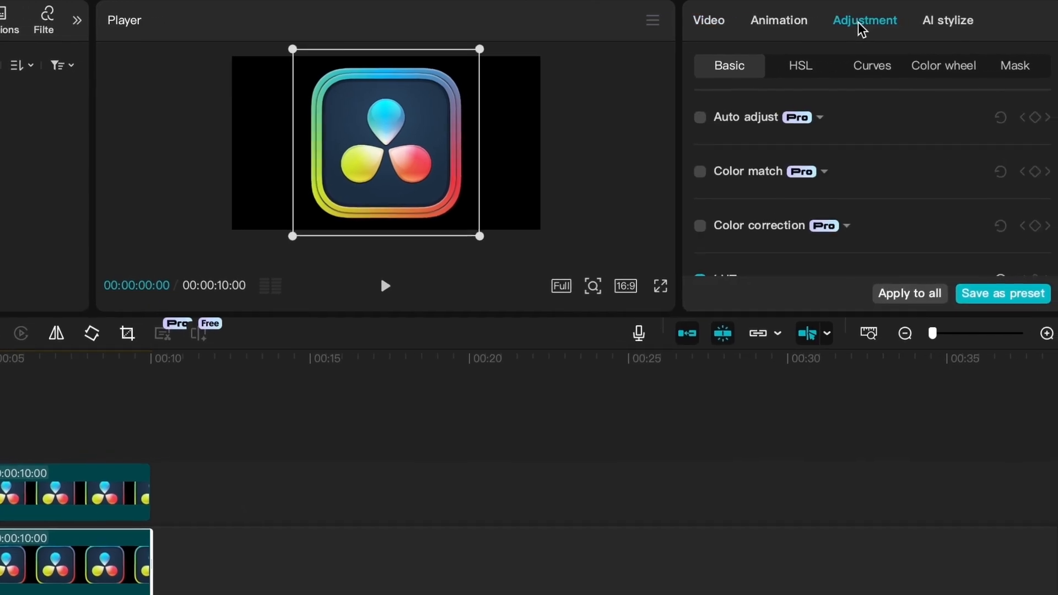
scroll(835, 170, "down", 10)
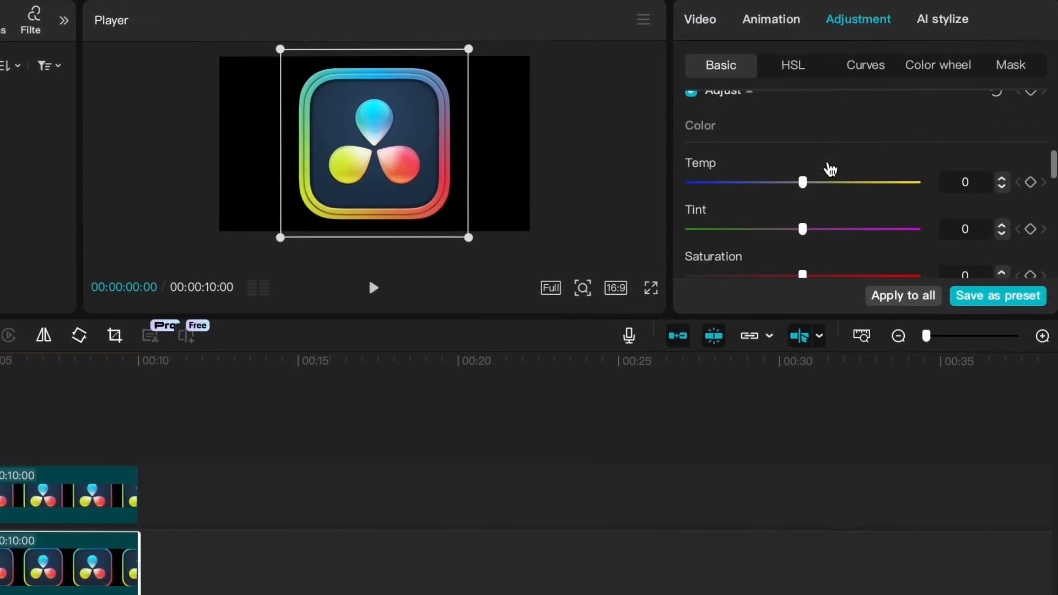
scroll(829, 168, "down", 3)
left_click_drag(803, 173, 912, 184)
scroll(888, 199, "down", 3)
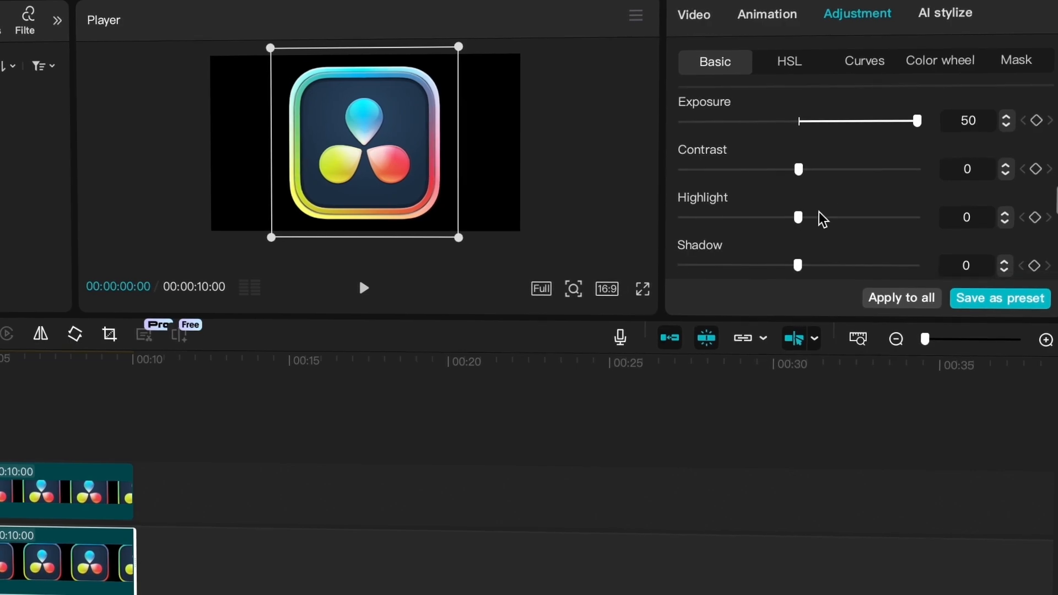
left_click_drag(799, 215, 924, 225)
scroll(854, 228, "down", 3)
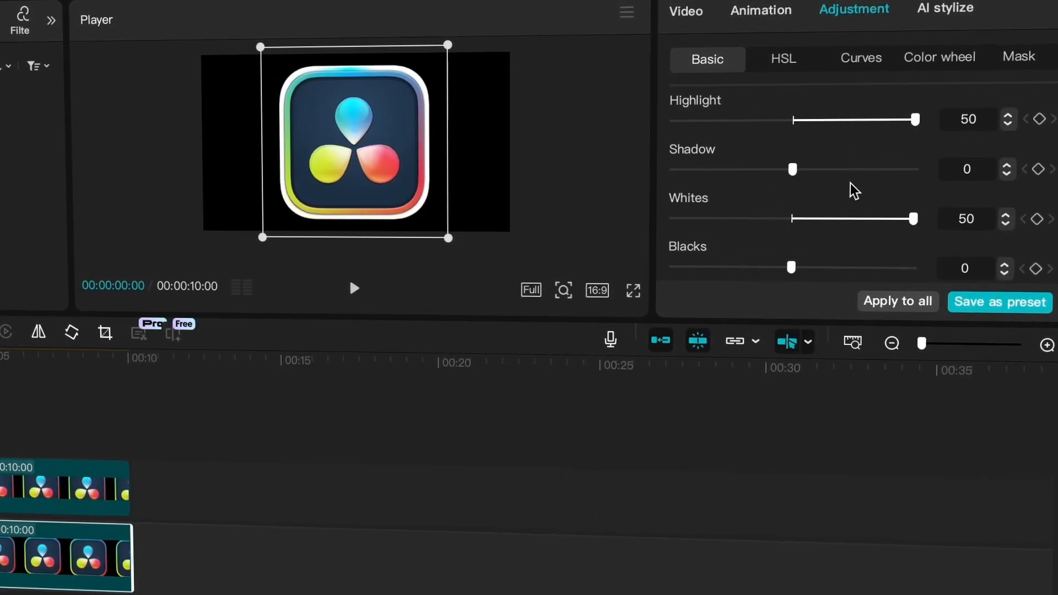
- Shift the lower logo clip's color temperature toward blue and return to its basic video settings
scroll(854, 190, "up", 2)
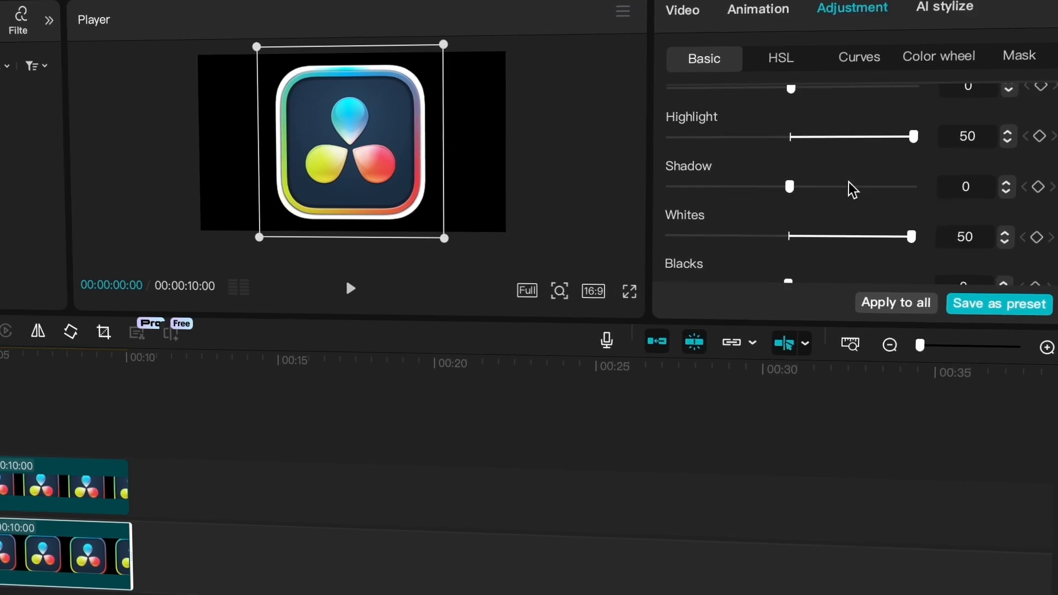
scroll(852, 190, "up", 3)
left_click_drag(788, 144, 622, 160)
left_click(681, 9)
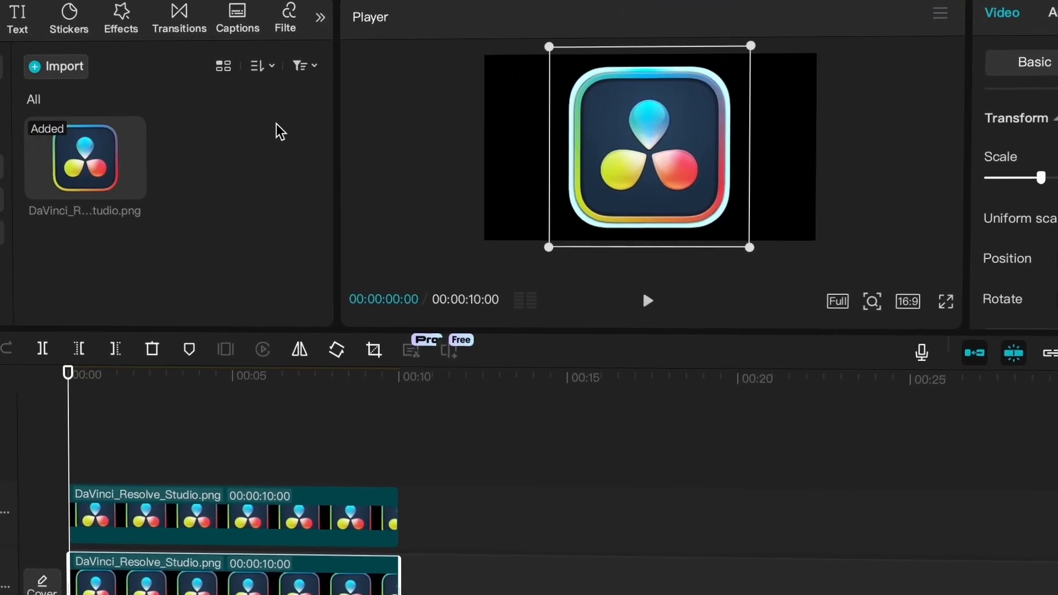
- Search the effects for "blur" and apply the Blur effect to the lower logo clip
left_click(182, 27)
left_click(160, 67)
type("blur")
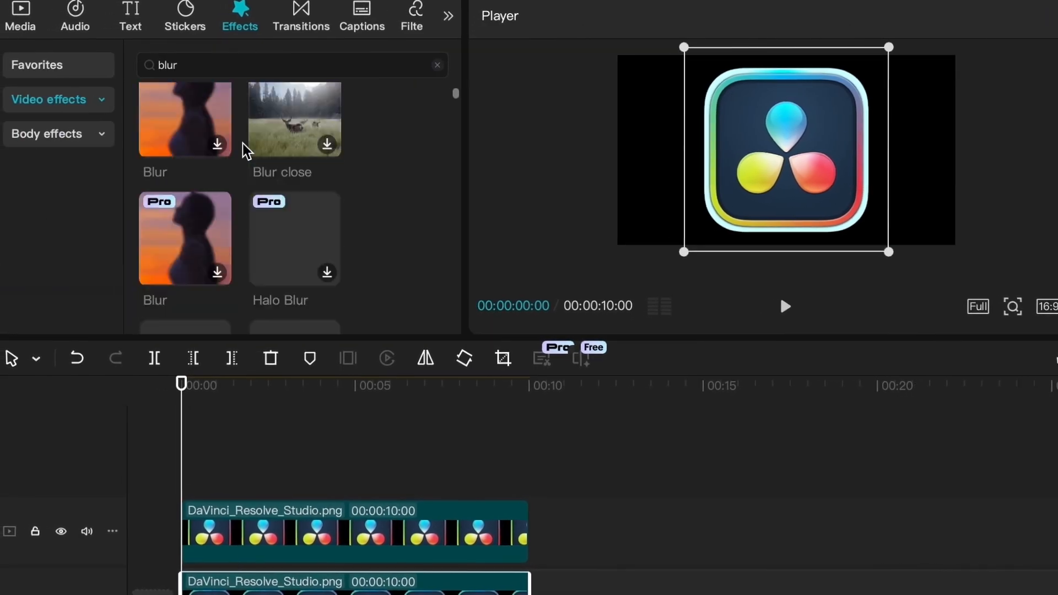
scroll(247, 151, "down", 5)
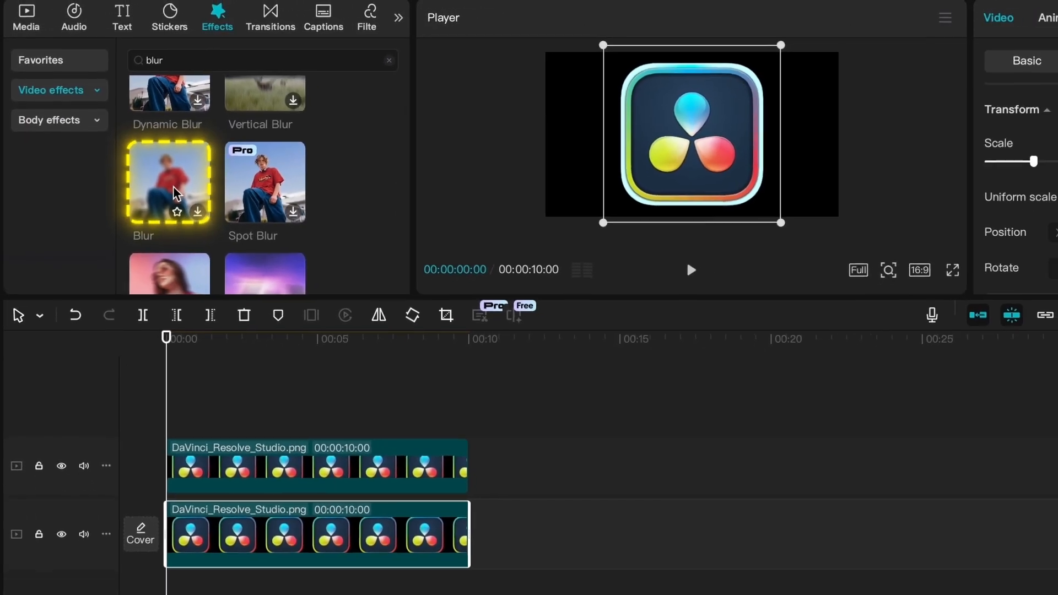
left_click_drag(177, 194, 253, 533)
left_click_drag(210, 447, 211, 449)
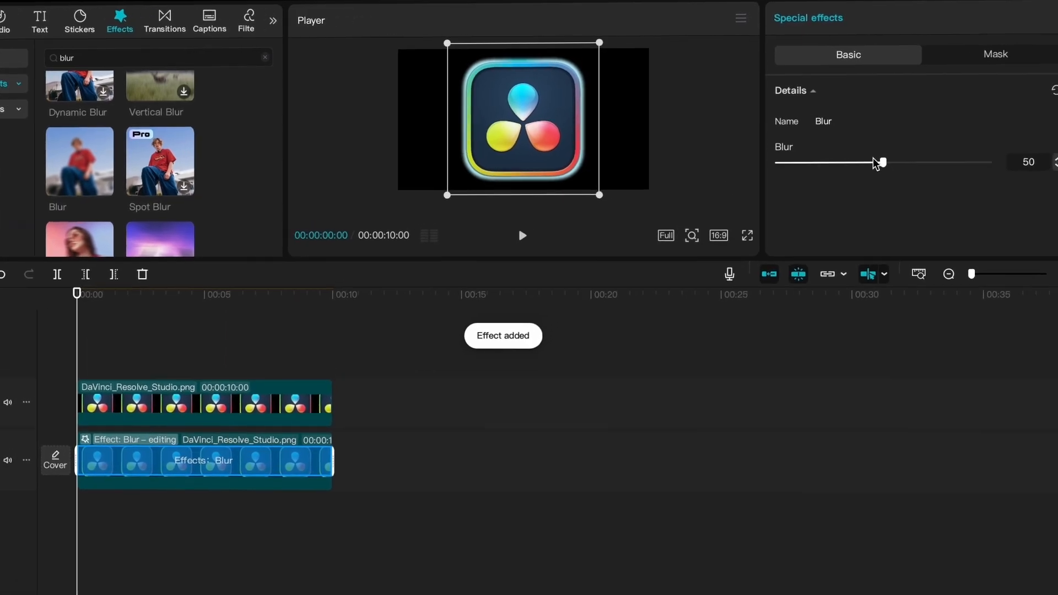
- Set the Blur effect's strength to 60
left_click(1029, 162)
type("60")
key("Return")
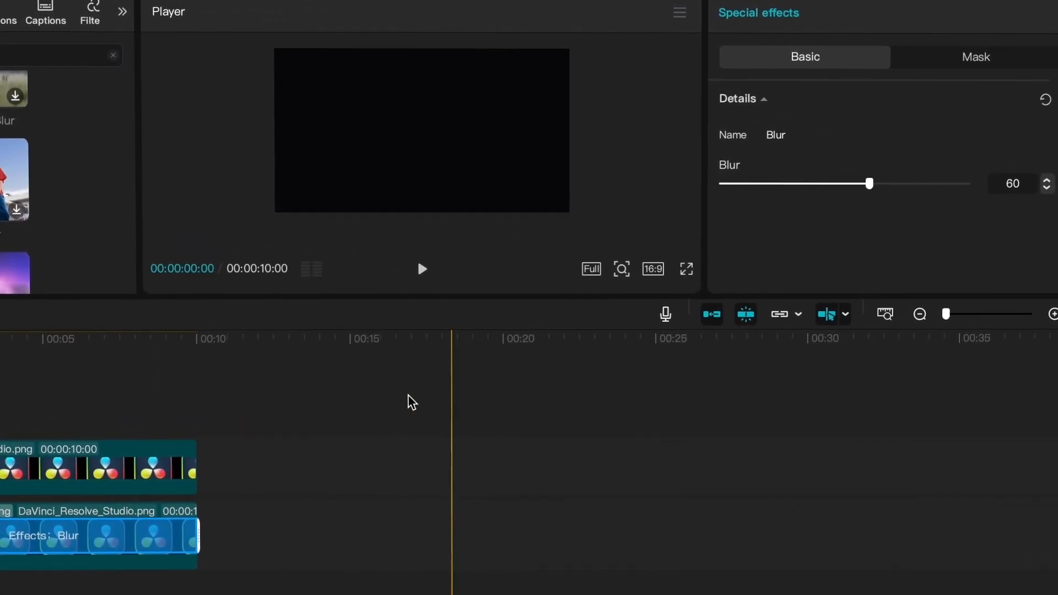
- Add a mask to the lower logo clip and change its shape to Split
left_click(134, 561)
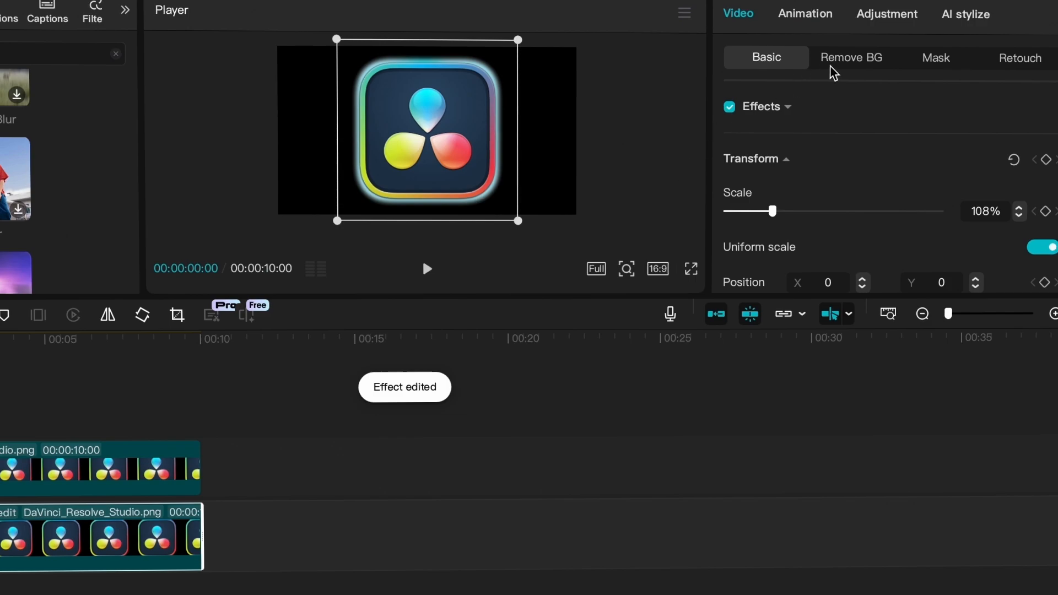
left_click(936, 56)
left_click(751, 135)
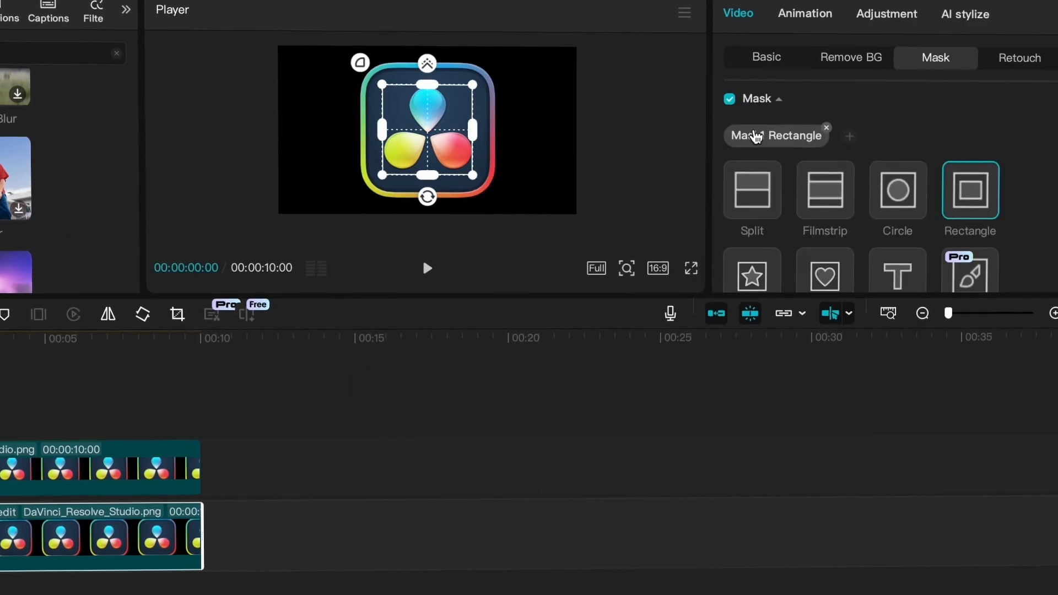
left_click(742, 198)
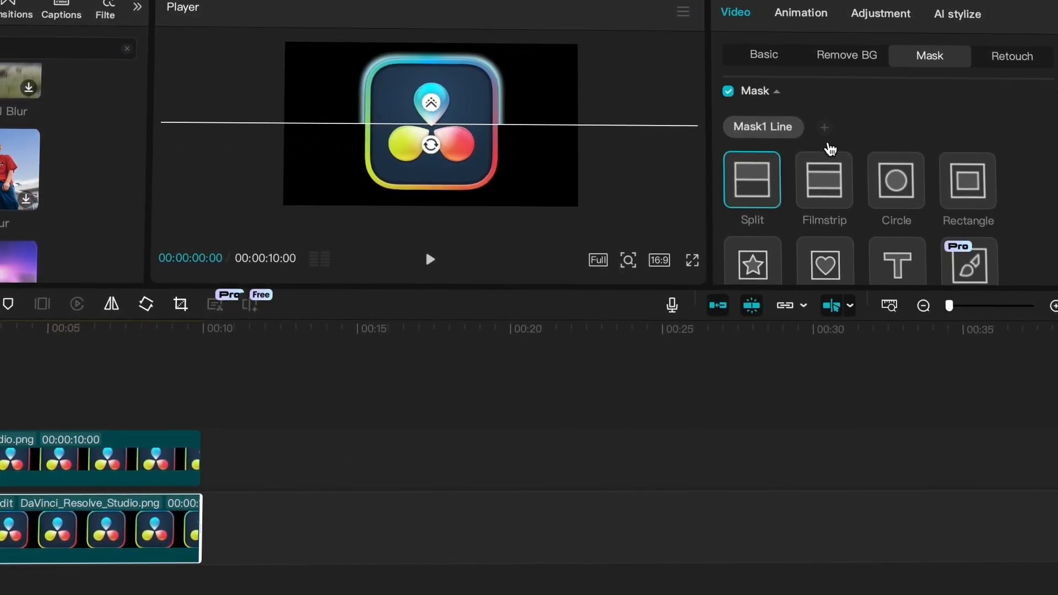
- Set the split mask's feather to 50
scroll(829, 149, "down", 3)
scroll(829, 149, "down", 3)
left_click(983, 247)
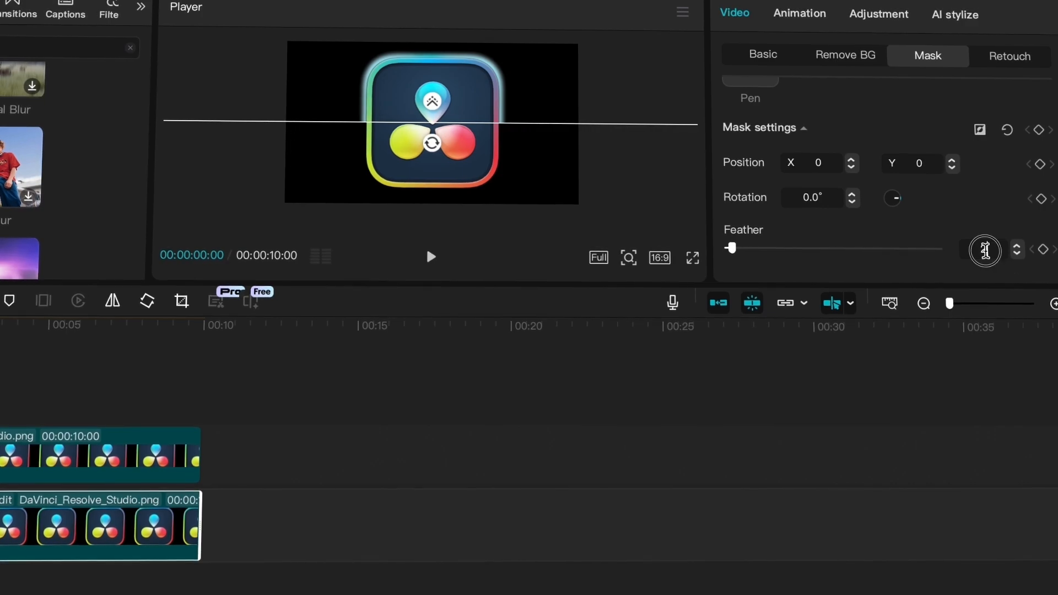
type("50")
key("Return")
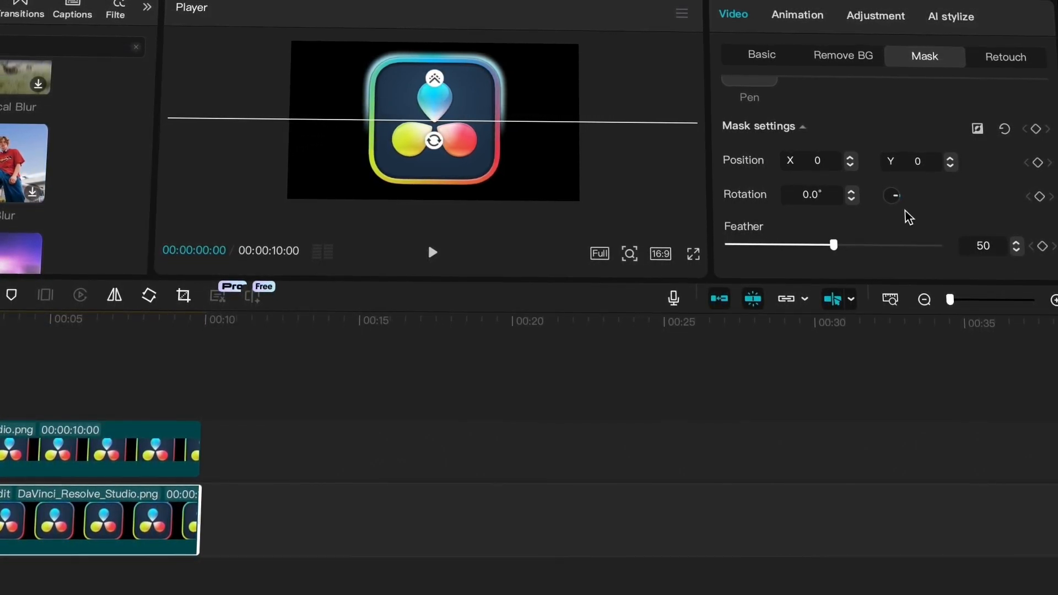
- Rotate the split mask to 163° with a keyframe at the clip's start, and move the playhead to about 5 seconds
mouse_move(896, 209)
left_mouse_down()
mouse_move(884, 190)
mouse_move(905, 189)
mouse_move(910, 206)
mouse_move(887, 187)
mouse_move(883, 201)
left_mouse_up()
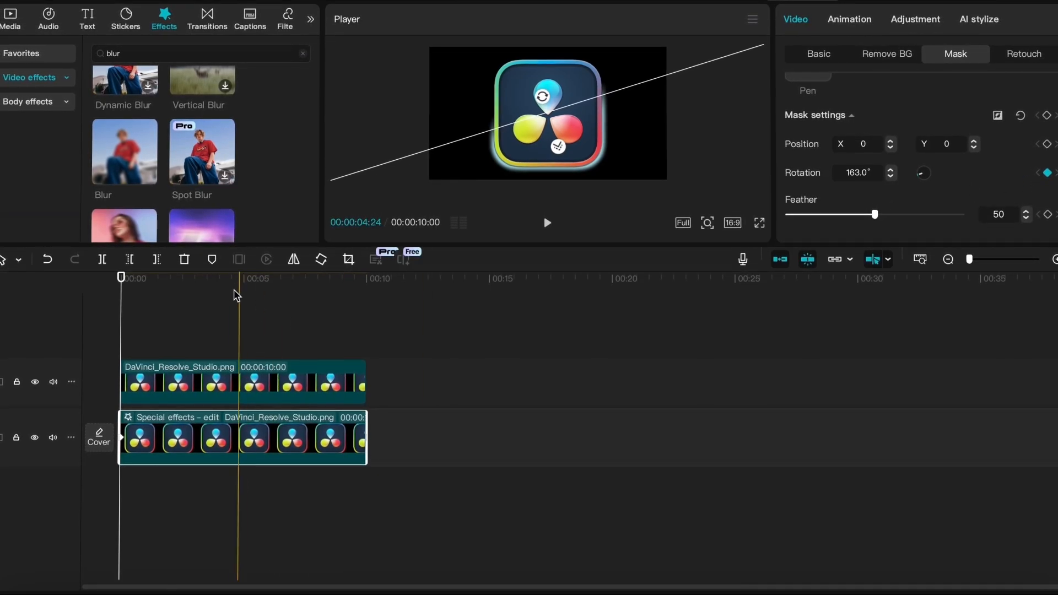
mouse_move(235, 279)
left_mouse_down()
mouse_move(208, 279)
mouse_move(253, 279)
left_mouse_up()
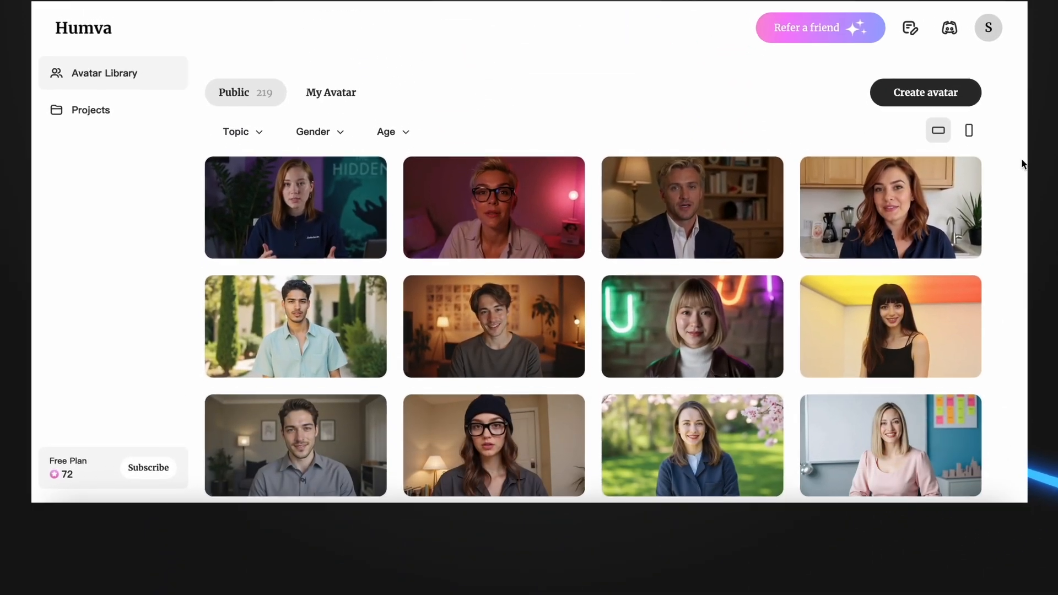
- In Humva's avatar library, filter the public avatars by the GreenScreen topic and open the smiling man in a grey suit
scroll(1023, 165, "down", 5)
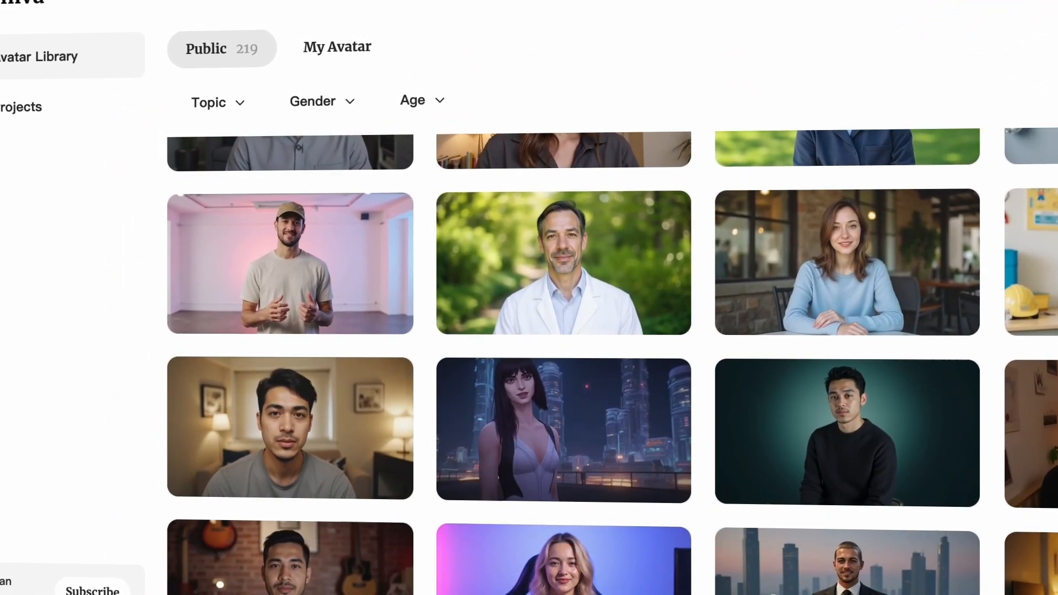
scroll(573, 352, "down", 4)
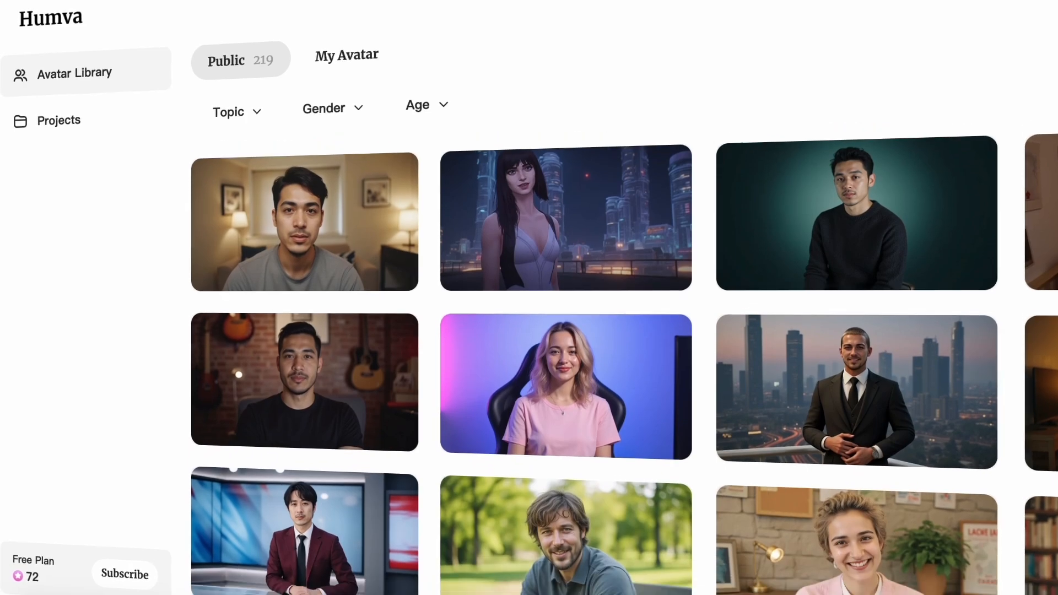
scroll(623, 358, "down", 10)
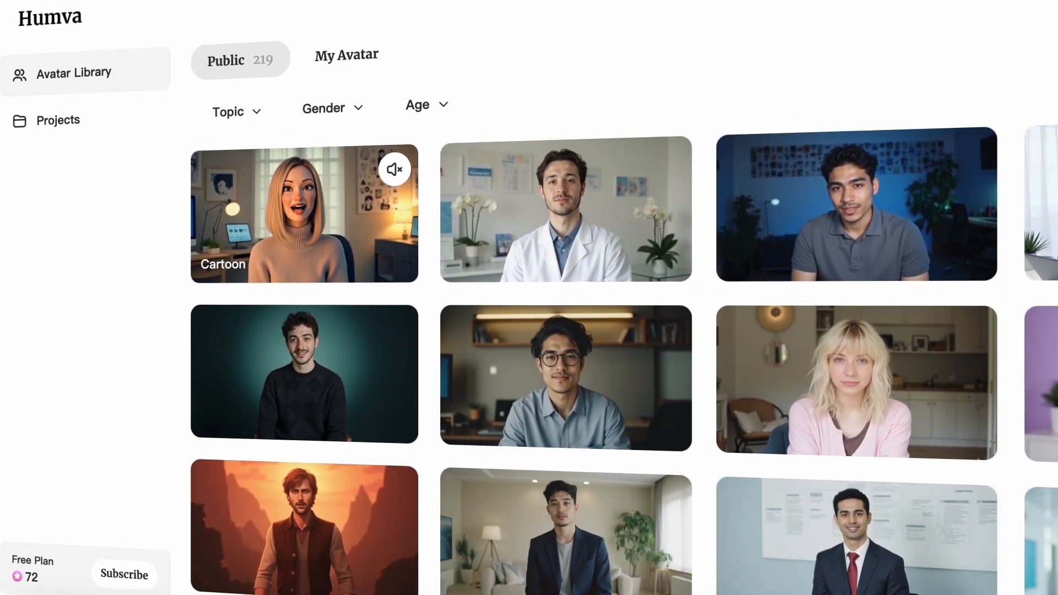
left_click(255, 112)
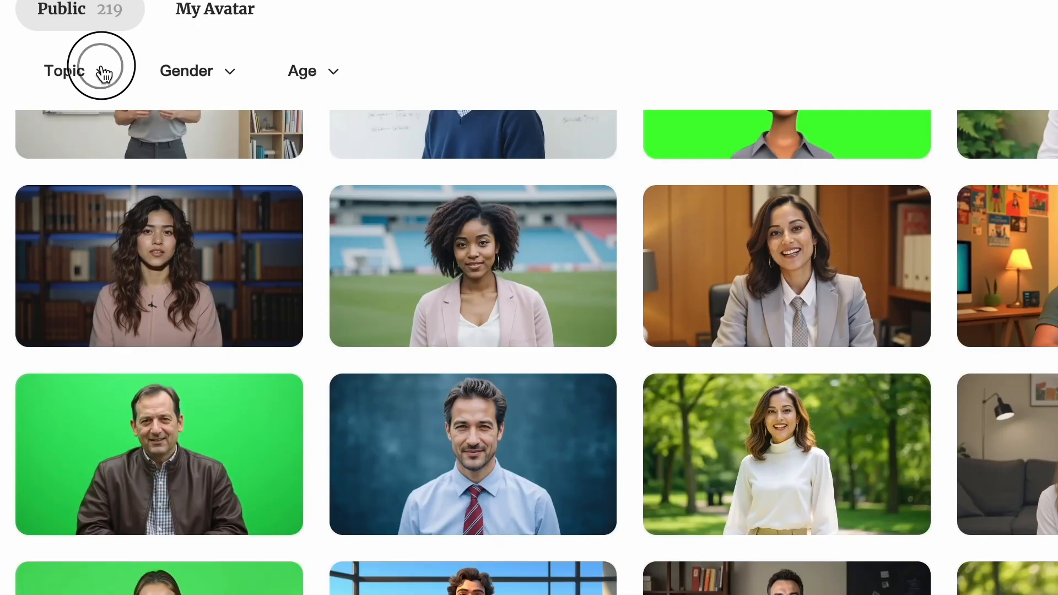
scroll(149, 193, "down", 5)
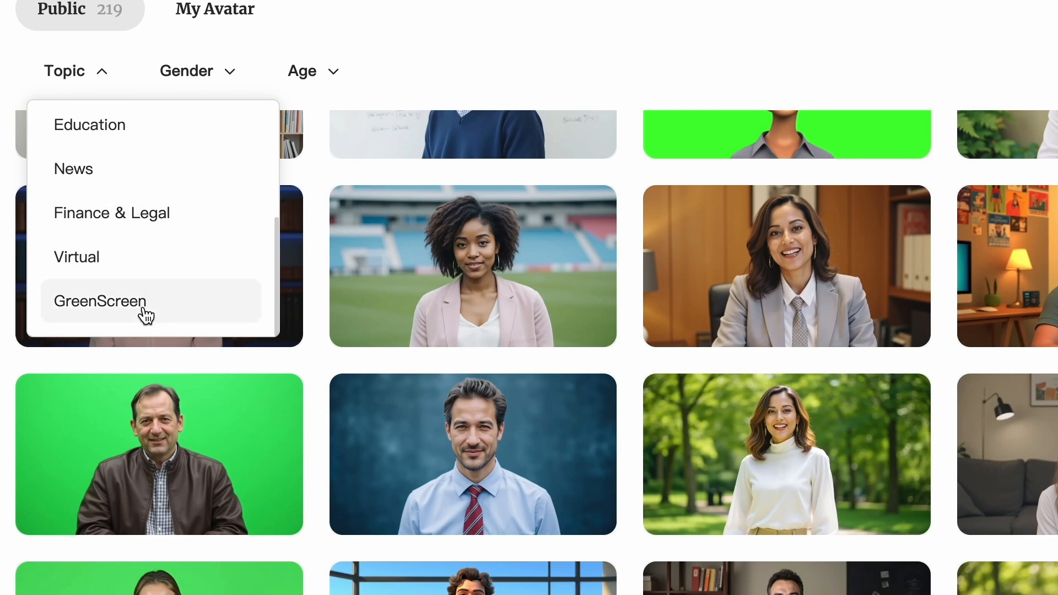
left_click(146, 316)
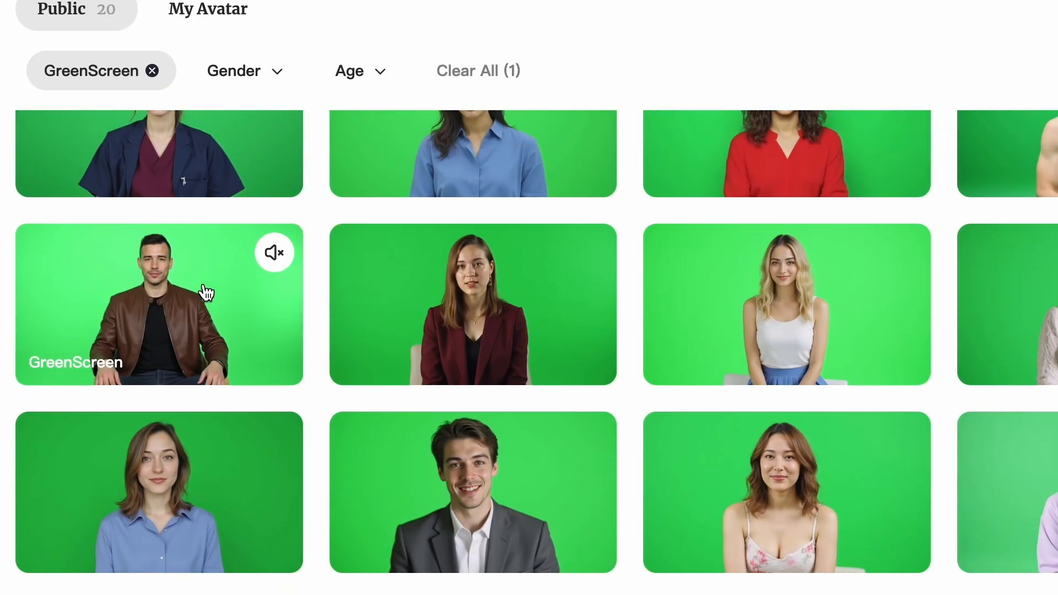
left_click(473, 492)
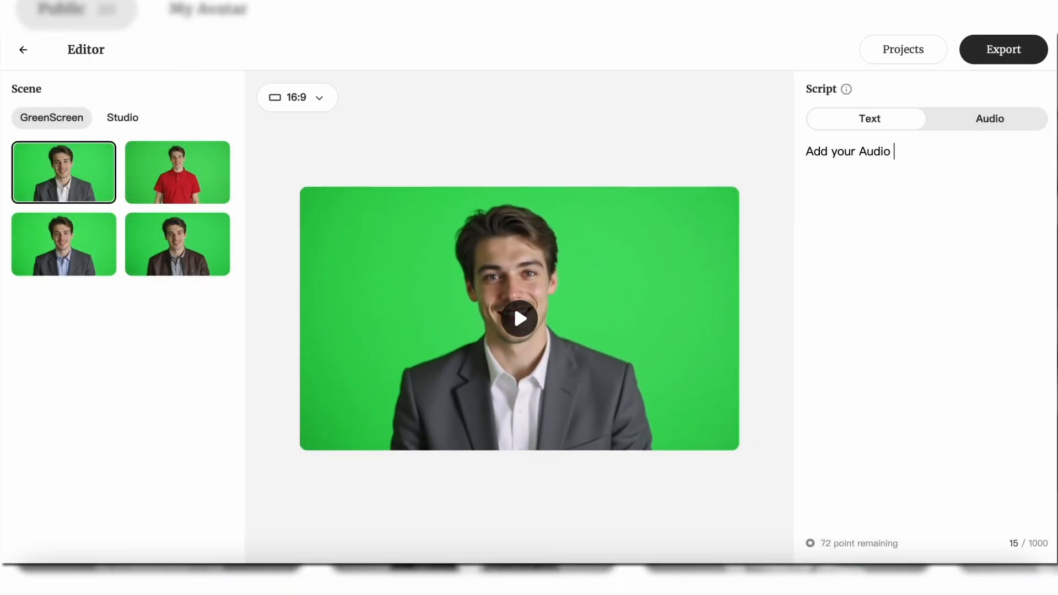
- Upload the 24-second ElevenLabs MP3 from Downloads as the script audio, and export the avatar video to the projects
type("t")
left_click(990, 118)
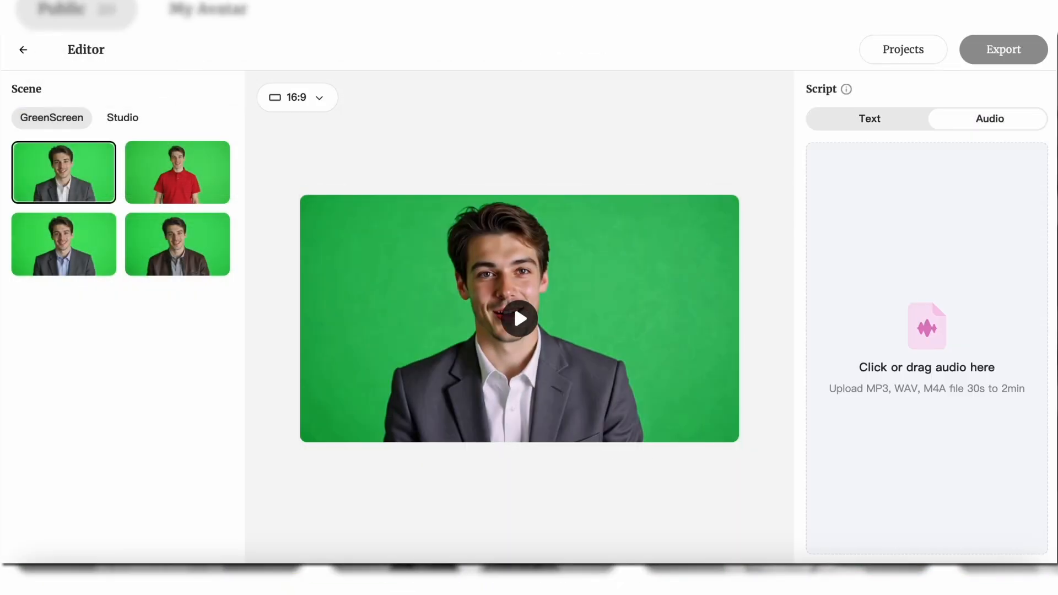
left_click_drag(188, 362, 188, 342)
left_click_drag(167, 394, 886, 347)
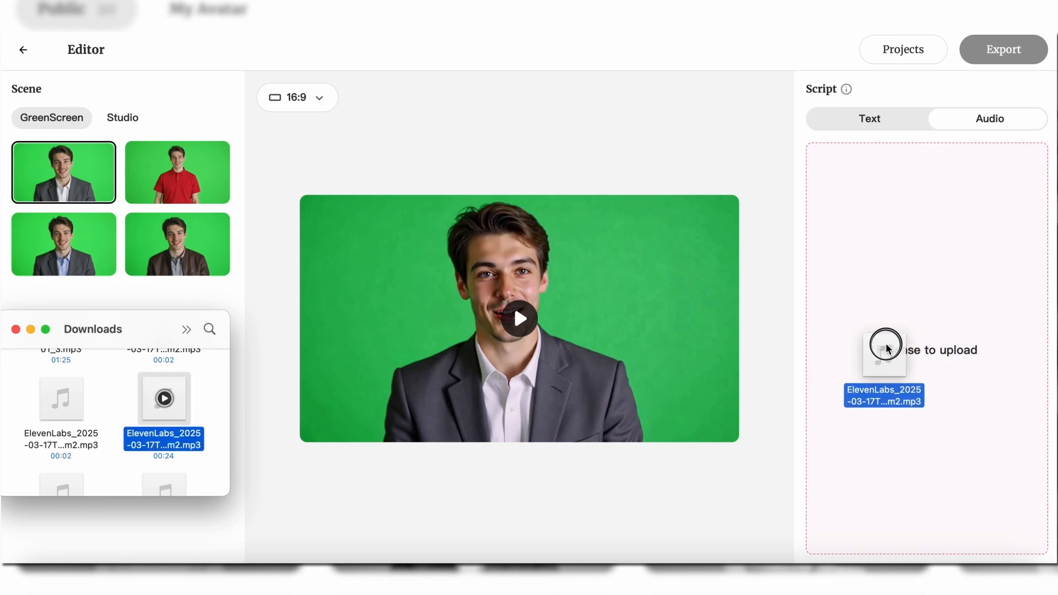
left_click_drag(885, 347, 887, 348)
left_click(979, 60)
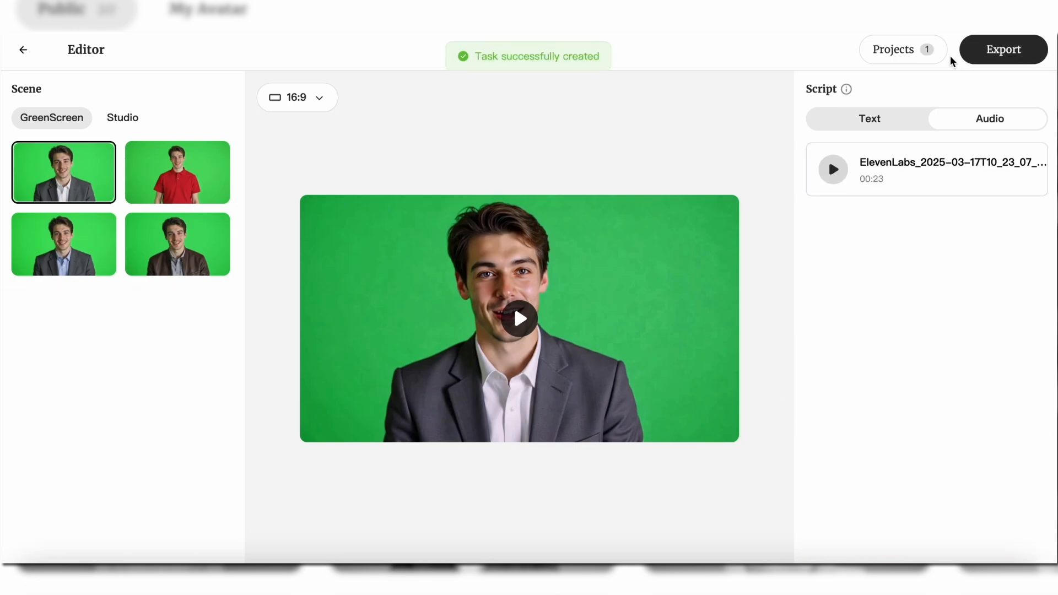
left_click(919, 59)
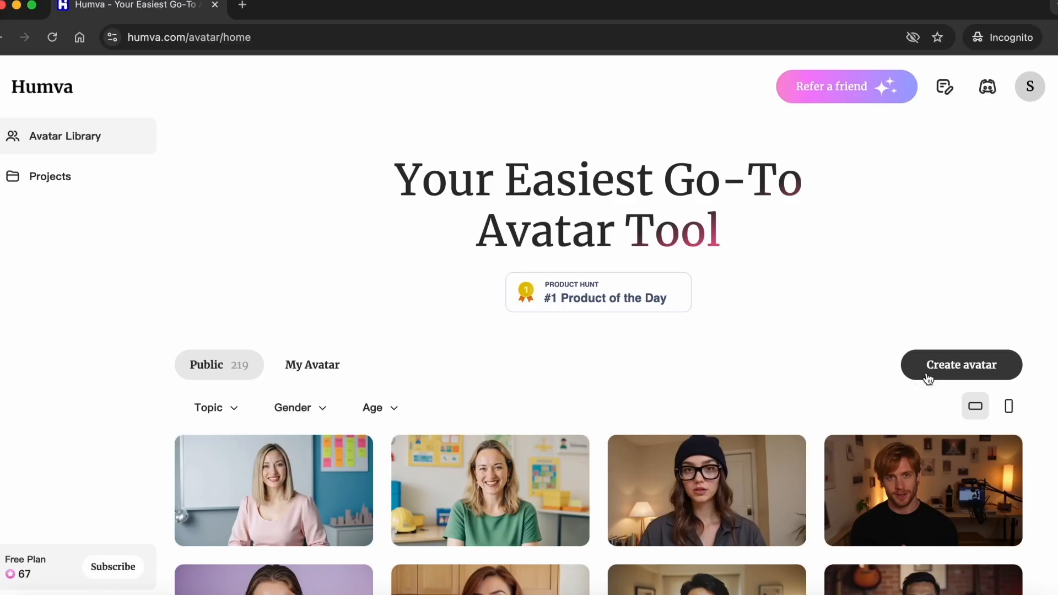
- Start a custom avatar from the photo of the man in a black suit, and give it Voice 3
left_click(929, 379)
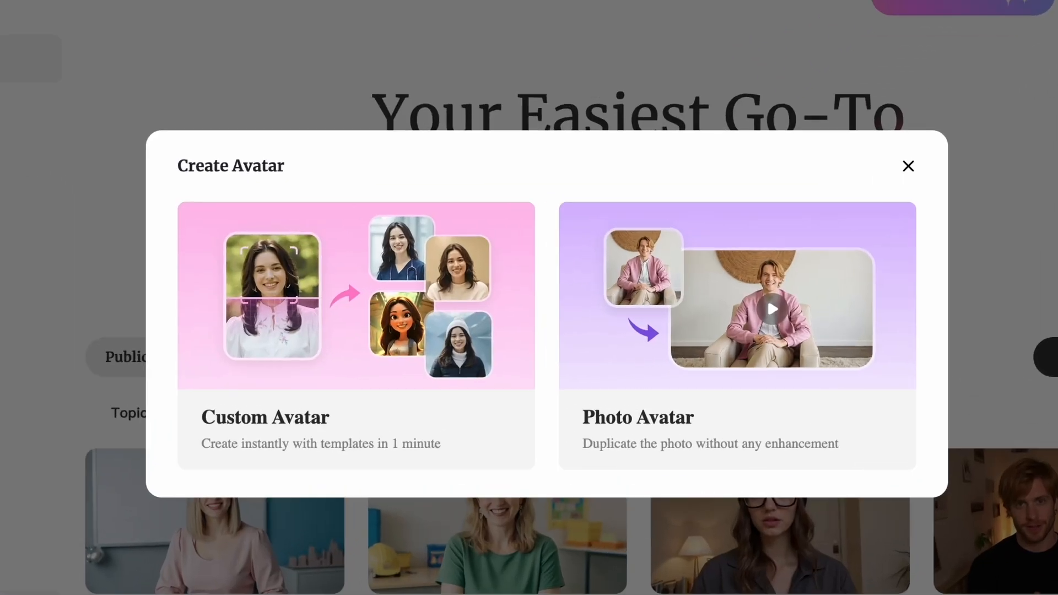
left_click(493, 390)
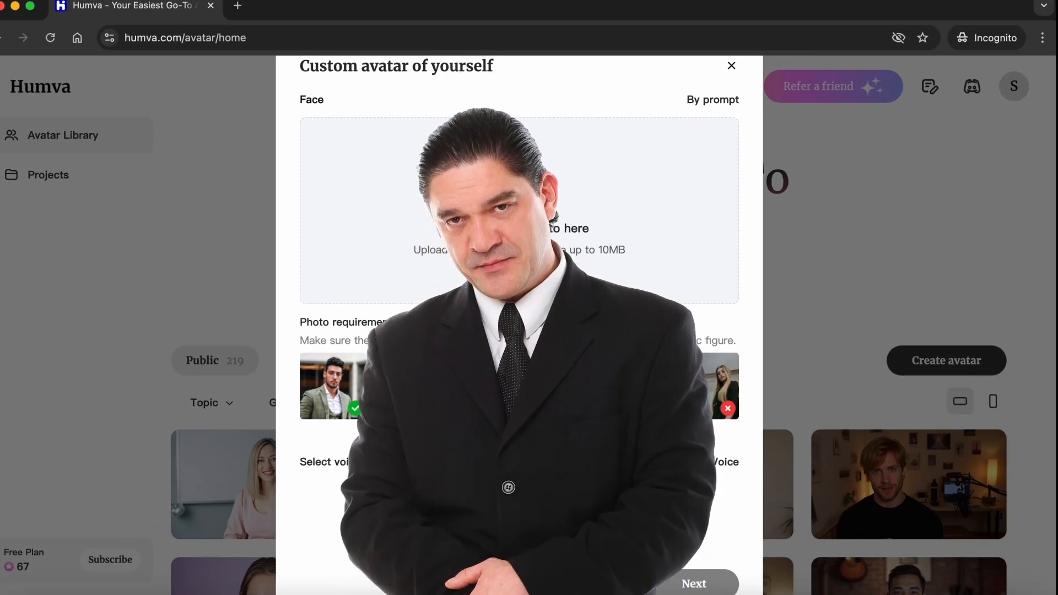
left_click(501, 228)
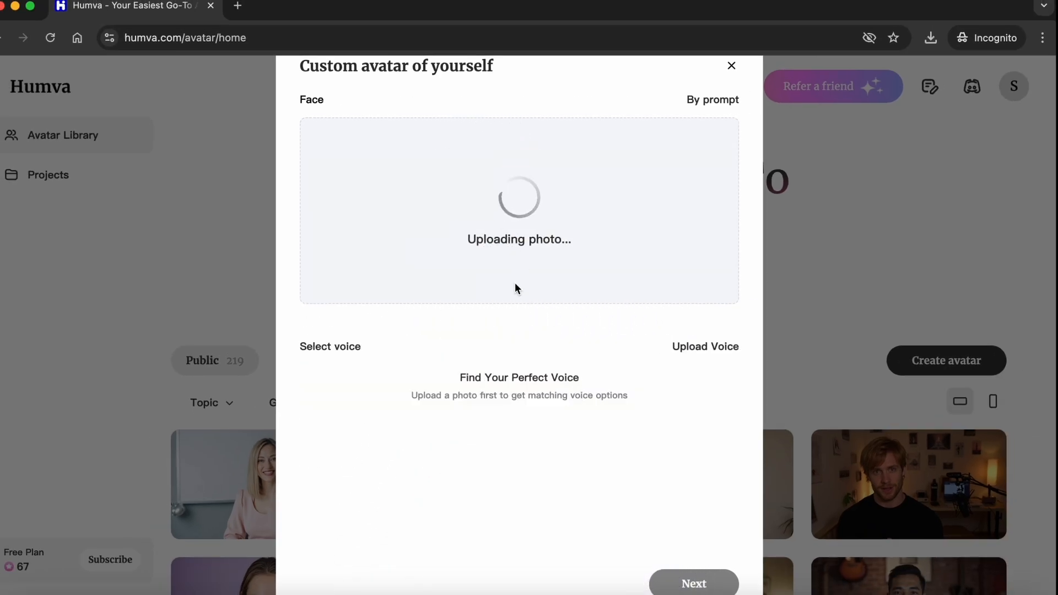
left_click(329, 453)
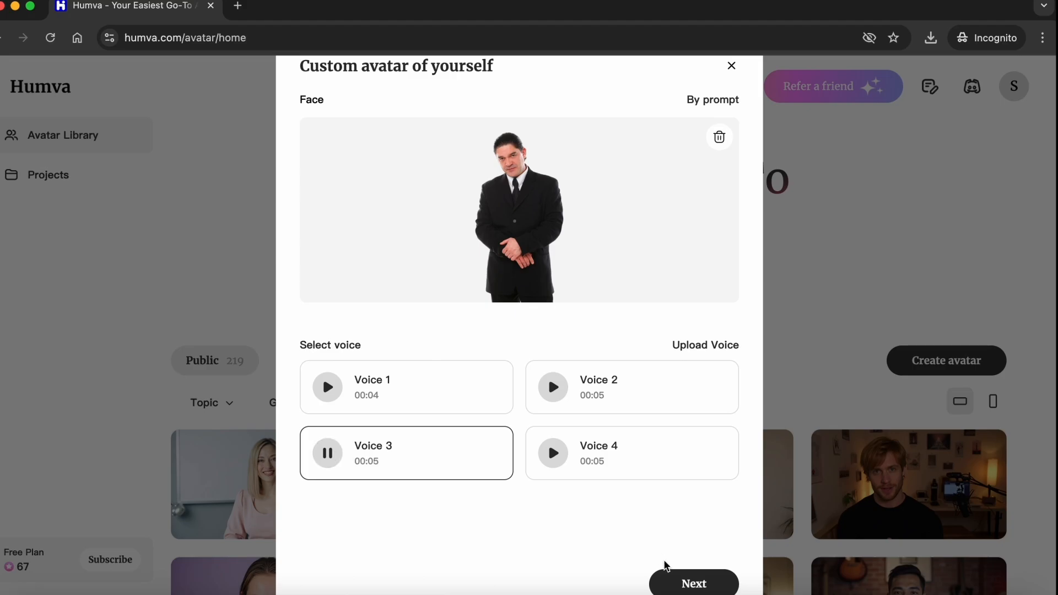
left_click(670, 578)
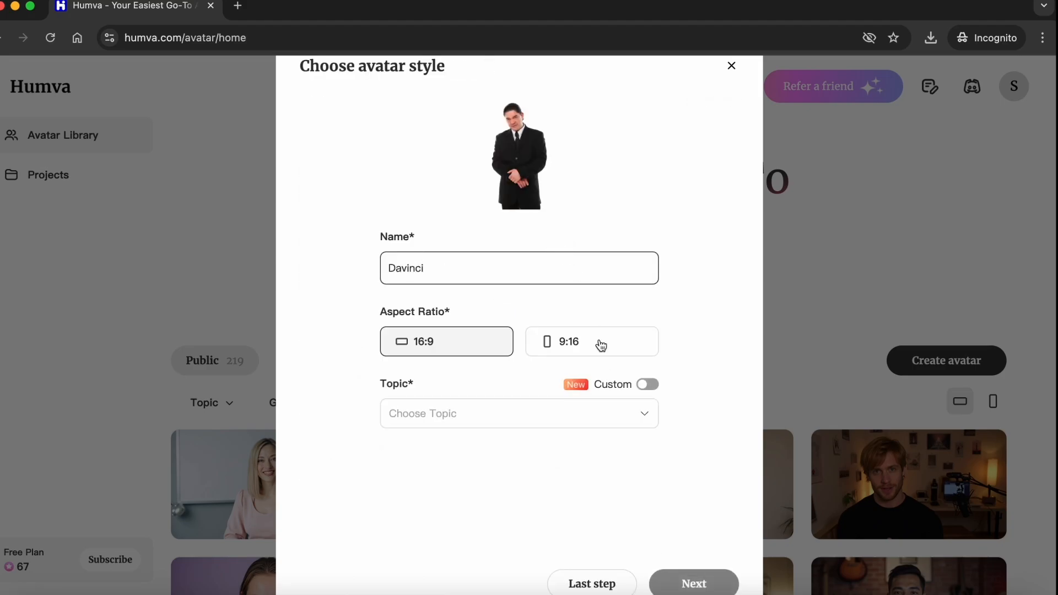
- Complete the avatar style settings with the name Davinci and a topic, and continue
left_click(586, 414)
left_click(597, 336)
left_click(694, 584)
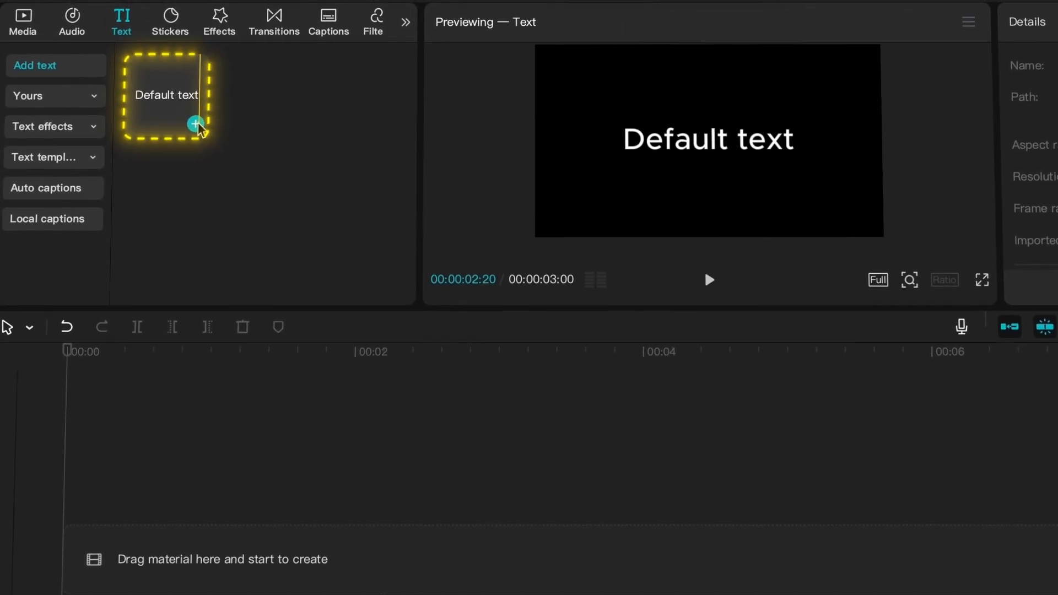
- Add a default text clip reading Hello, in the Rubik-Bold font at size 24
left_click(195, 125)
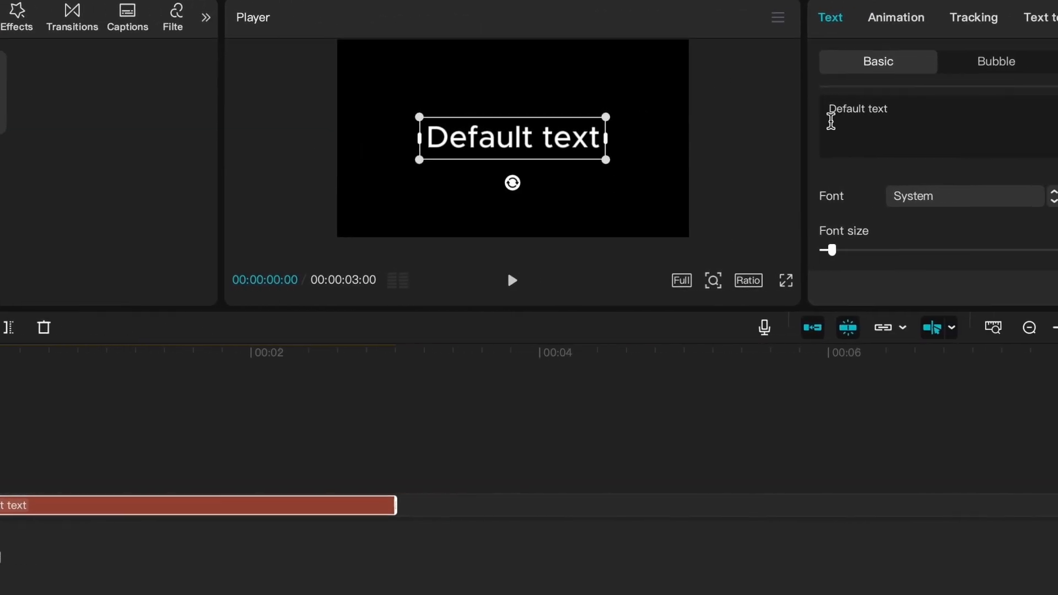
left_click_drag(1022, 113, 1057, 105)
type("Hello")
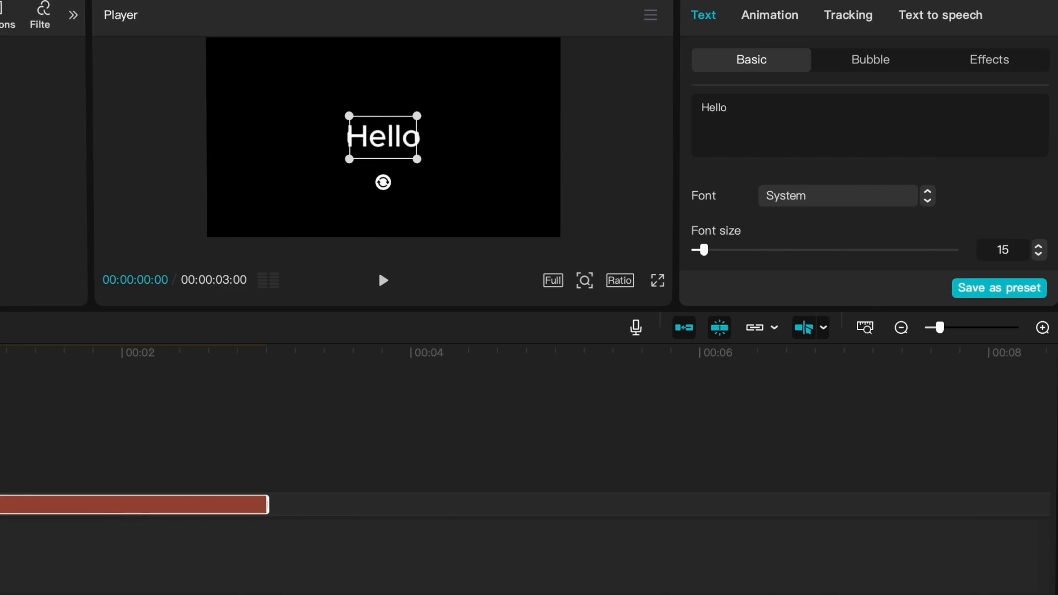
left_click(768, 193)
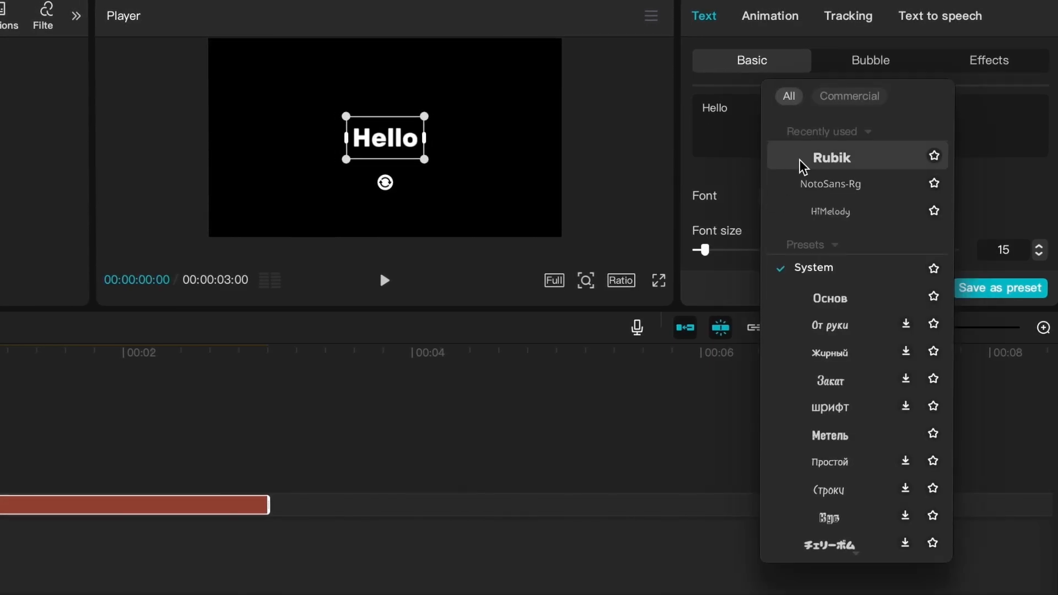
left_click(802, 161)
left_click_drag(705, 250, 716, 251)
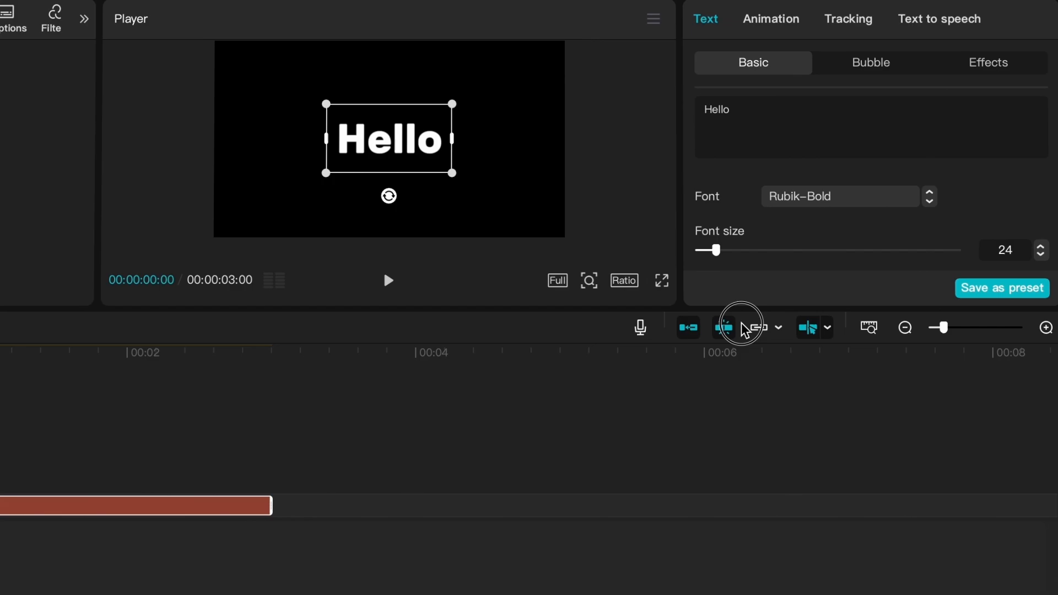
- Change the Hello text's fill colour from white to fully saturated yellow
left_click_drag(745, 327, 744, 441)
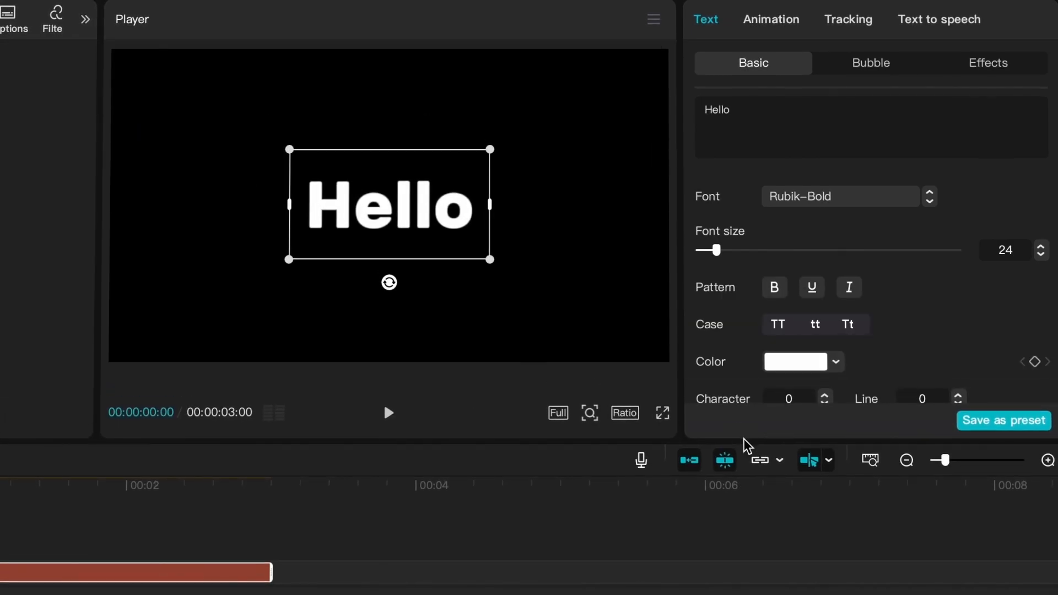
scroll(819, 336, "down", 2)
left_click(799, 268)
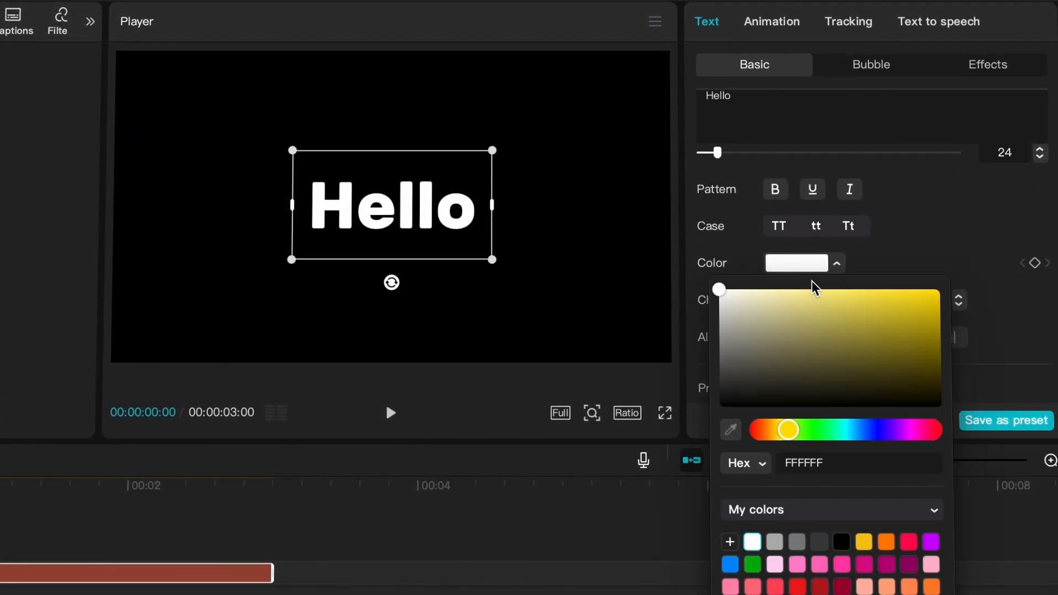
left_click(940, 288)
left_click(931, 240)
- Give the text the non-Pro glow style with intensity 35 and range 85, and enlarge the text slightly in the preview
scroll(921, 264, "down", 10)
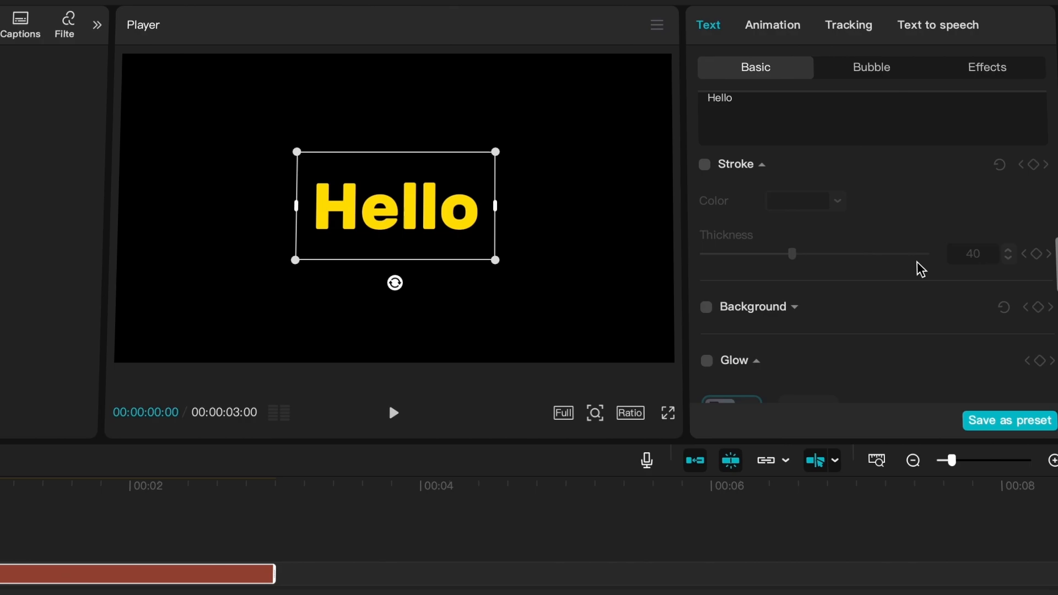
scroll(919, 267, "down", 5)
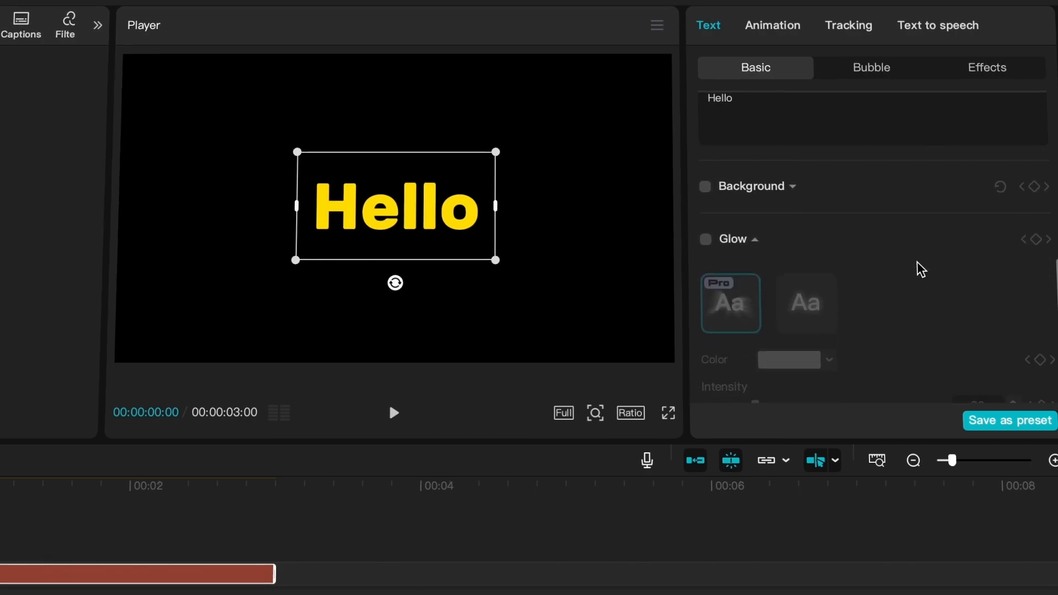
left_click(706, 165)
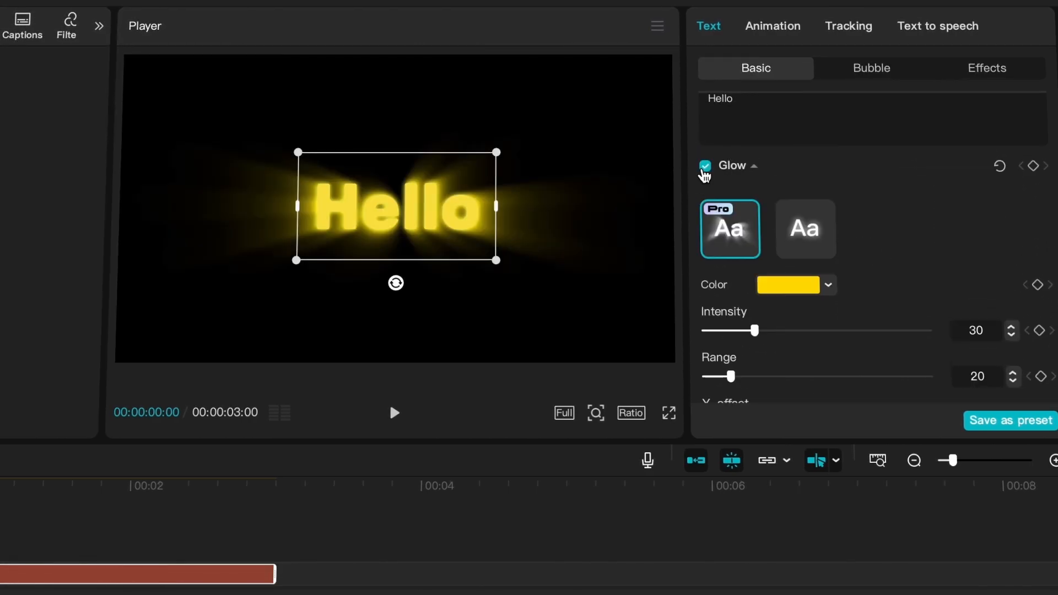
left_click(805, 229)
left_click(987, 330)
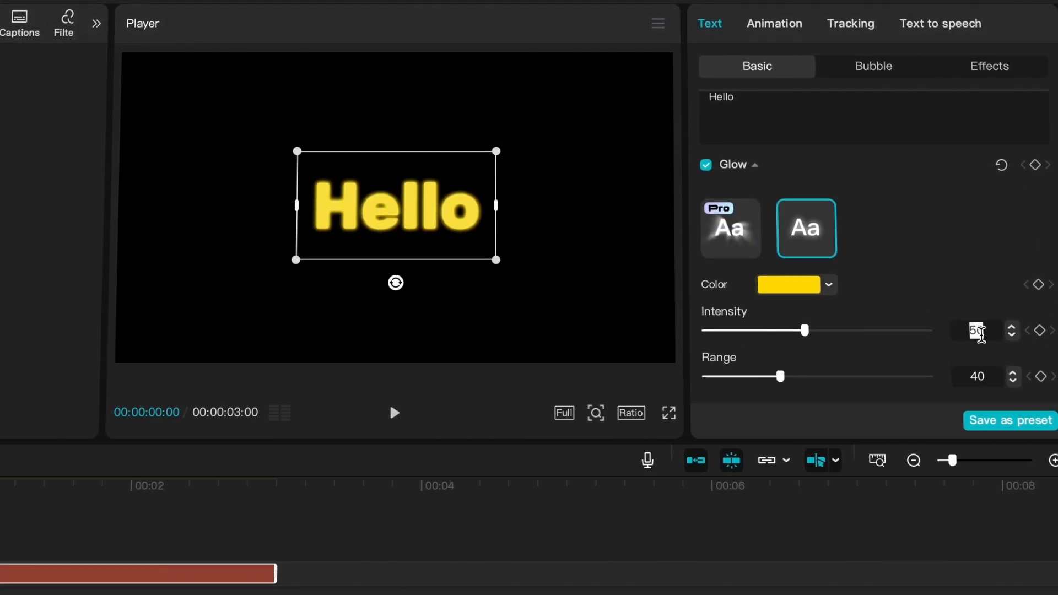
type("35")
key("Return")
left_click(979, 378)
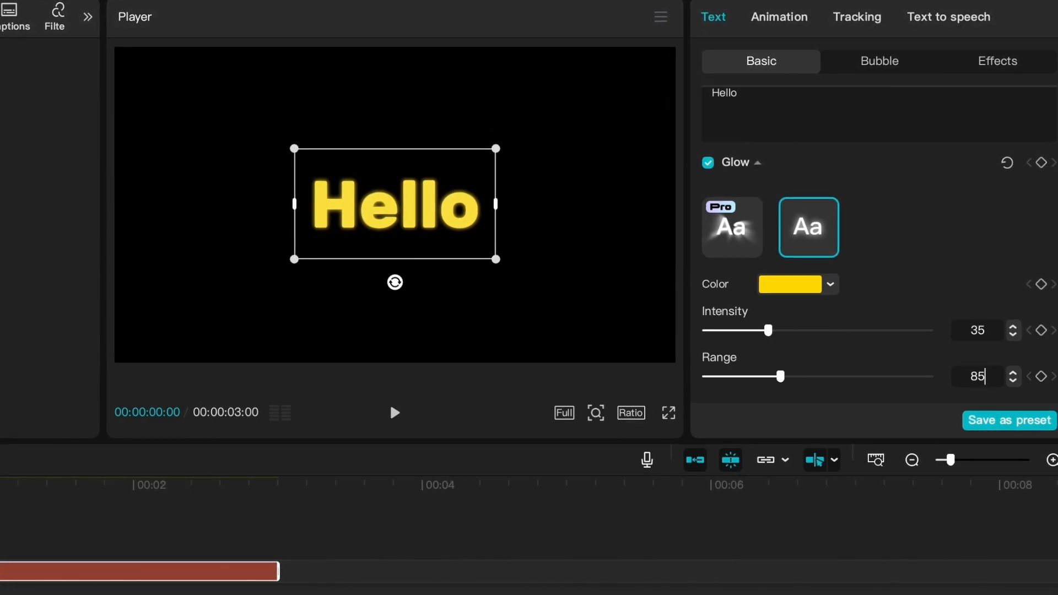
key("Return")
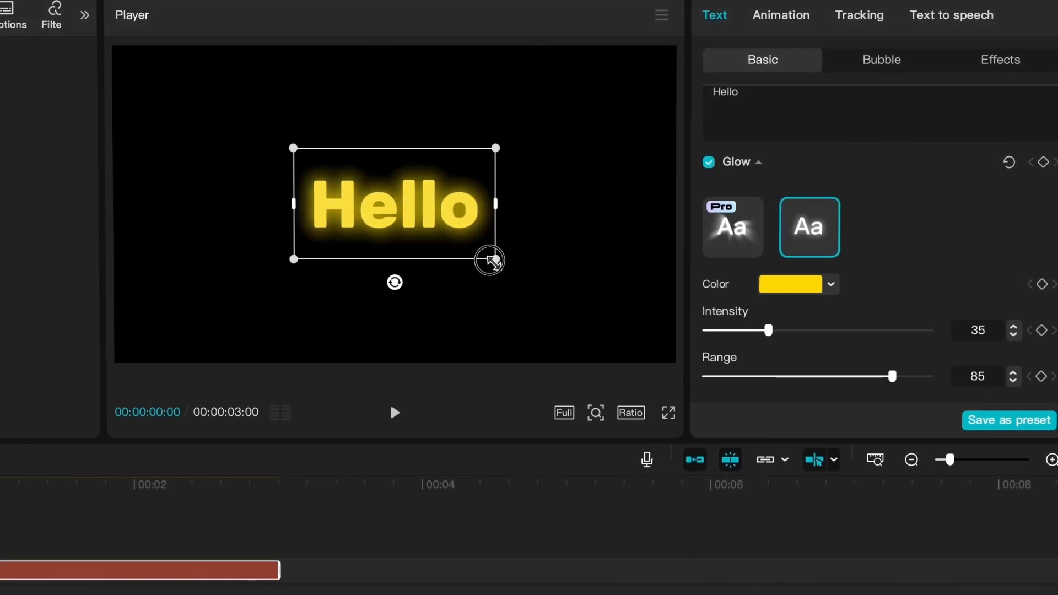
left_click_drag(496, 259, 528, 291)
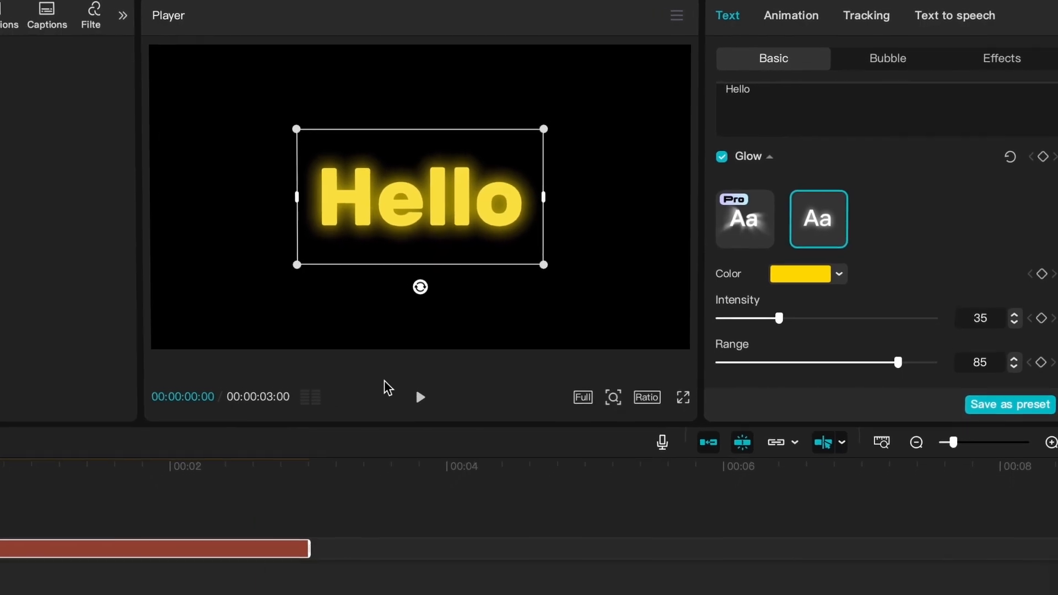
- Convert the glowing Hello text into a compound clip
left_click(121, 572)
right_click(273, 483)
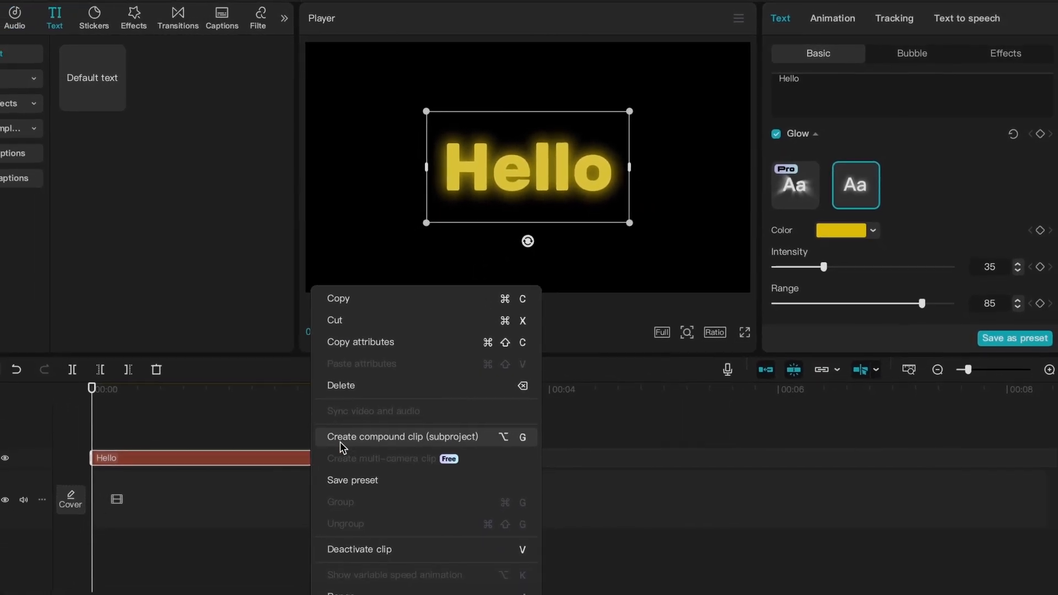
left_click(359, 427)
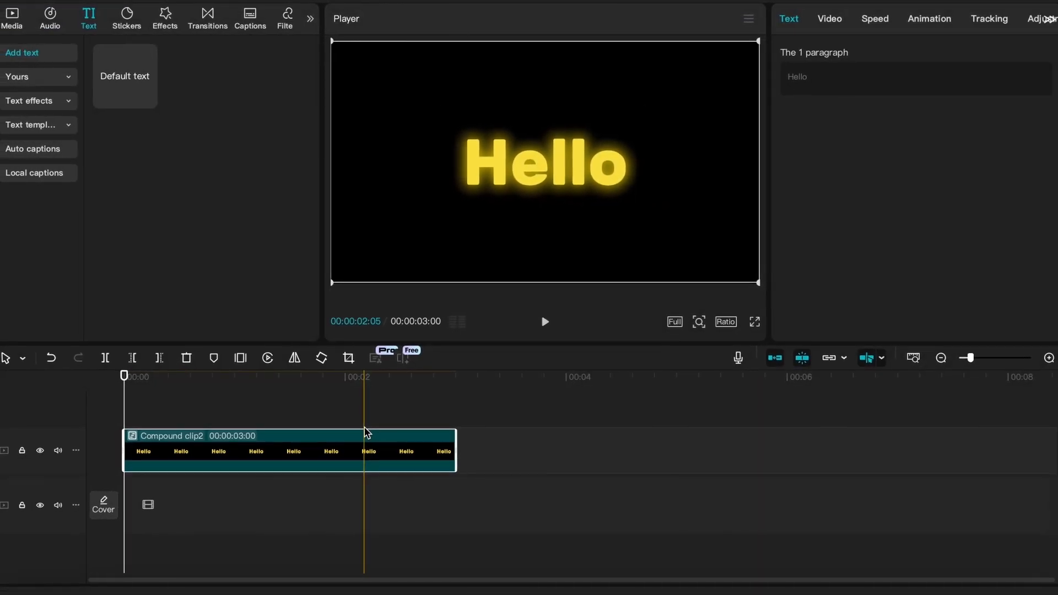
- Mask the compound clip with a circle of about 316 by 317, feather 20, position-keyframed at about X -536, Y 258 at the clip's start
left_click(834, 22)
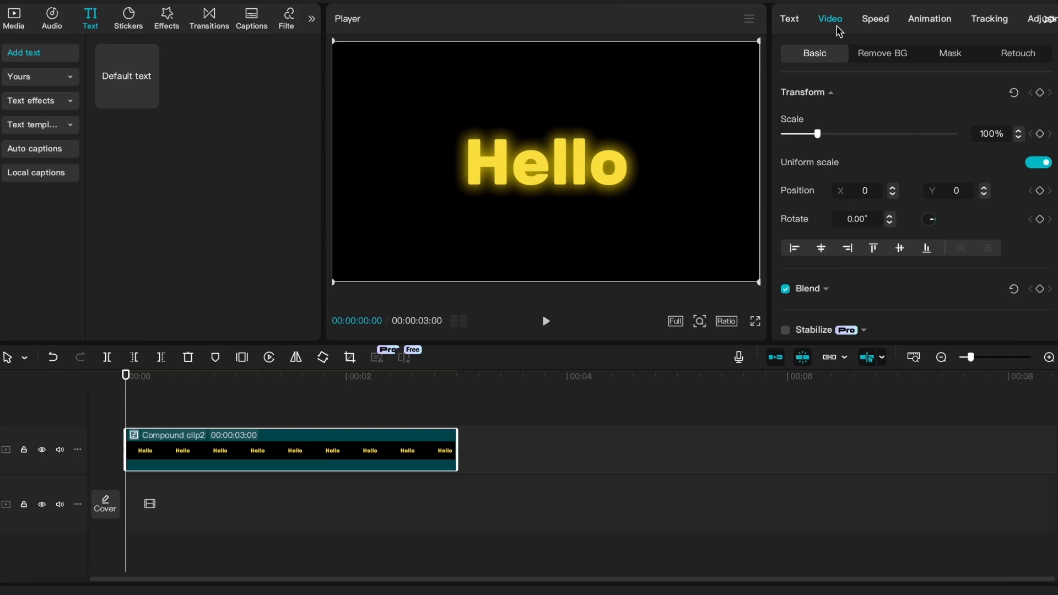
left_click(948, 60)
left_click(834, 116)
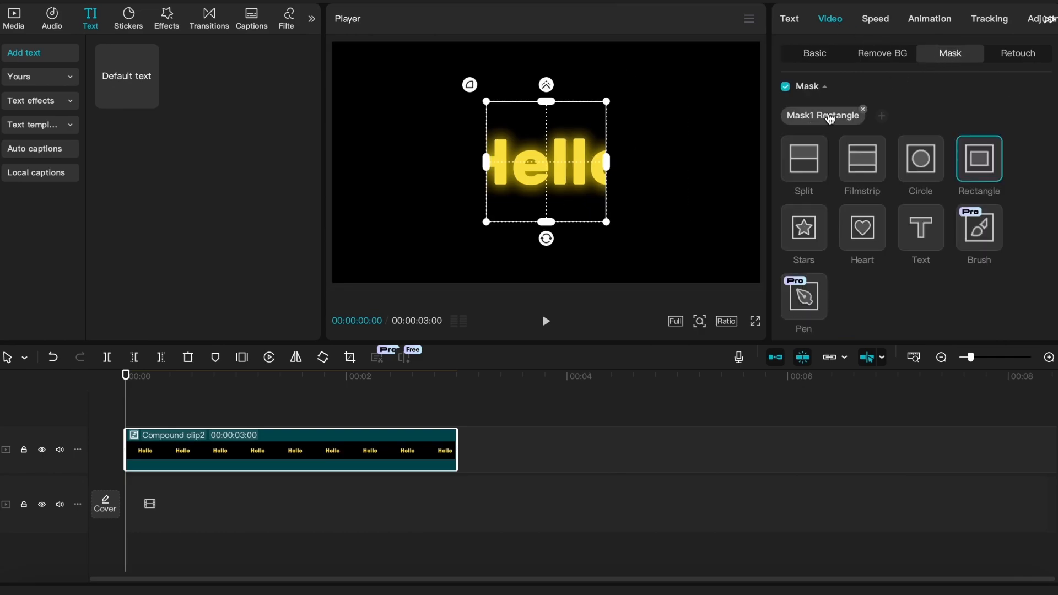
left_click(922, 164)
scroll(922, 168, "down", 5)
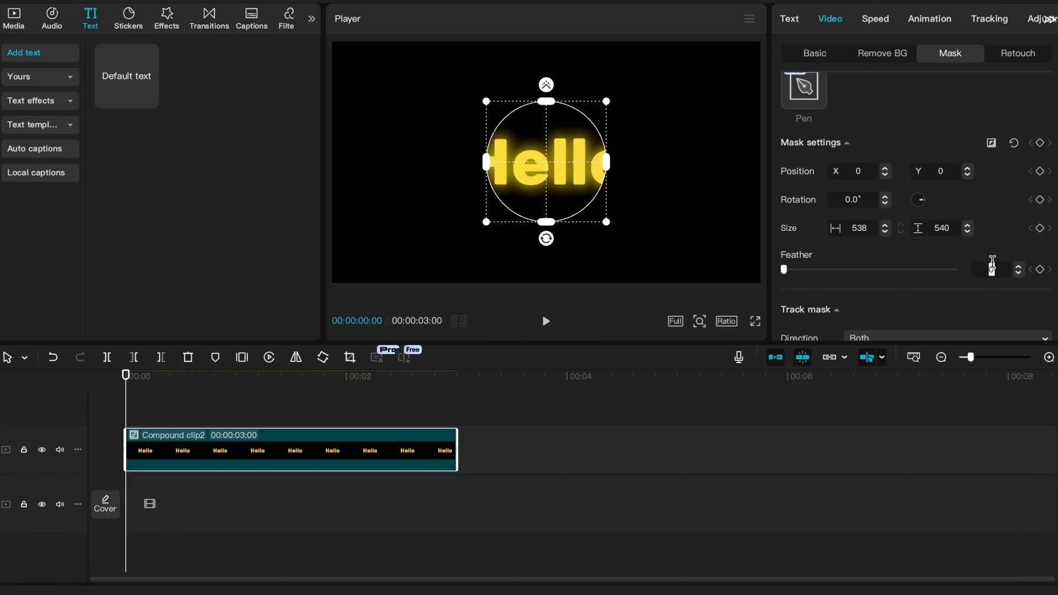
key("Return")
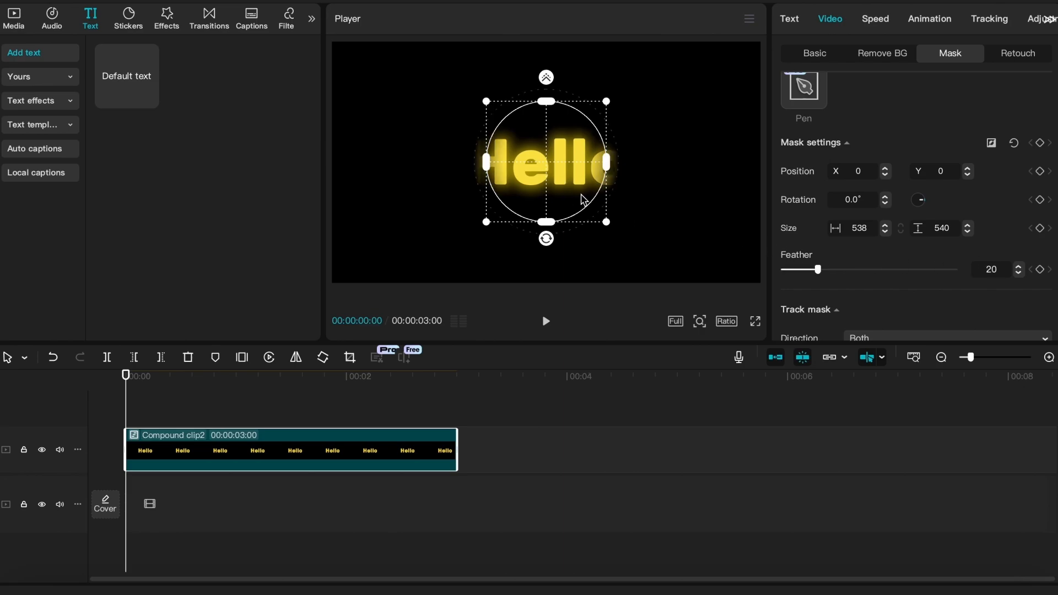
left_click_drag(607, 224, 583, 213)
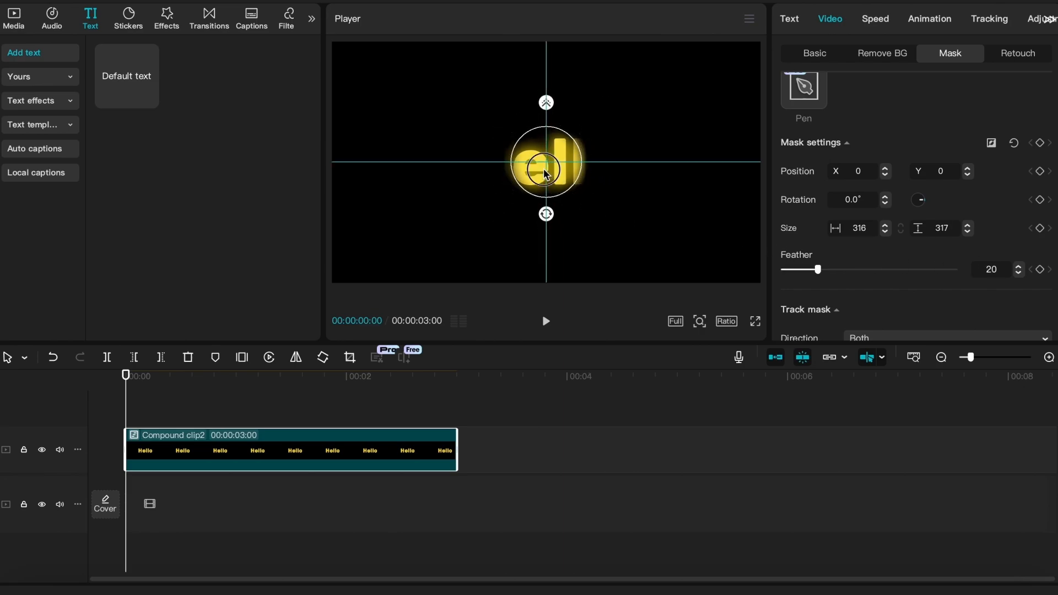
left_click_drag(543, 172, 426, 117)
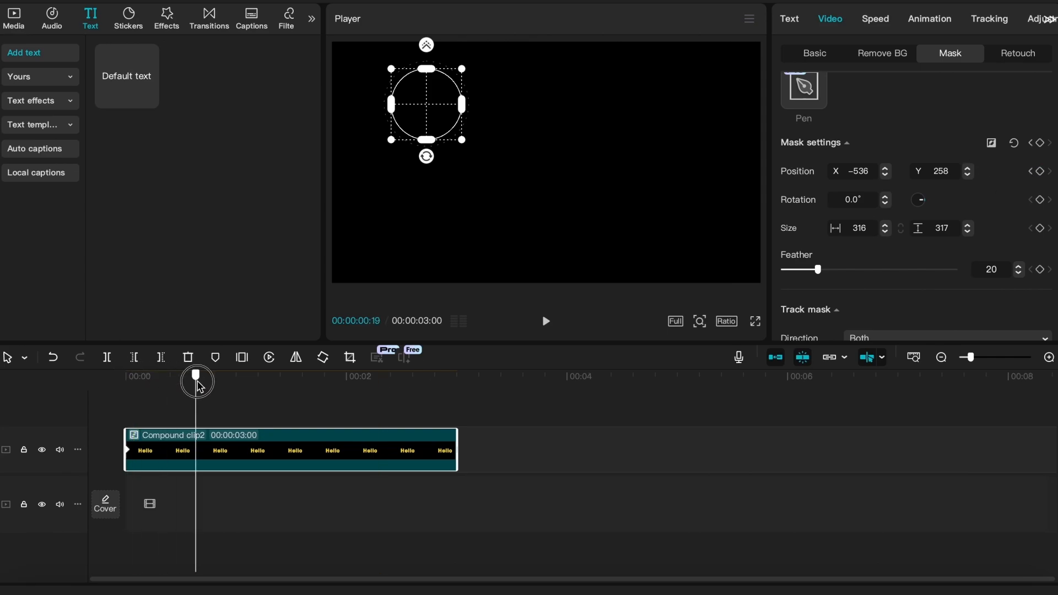
- Keyframe the mask's position at five further points along the clip, zigzagging across the text and ending at about X -59, Y 0
left_click_drag(198, 381, 200, 382)
left_click_drag(429, 105, 604, 138)
left_click_drag(240, 382, 310, 382)
left_click_drag(604, 139, 461, 175)
left_click_drag(310, 382, 361, 382)
left_click_drag(461, 175, 605, 193)
left_click_drag(362, 381, 442, 382)
left_click_drag(605, 193, 532, 162)
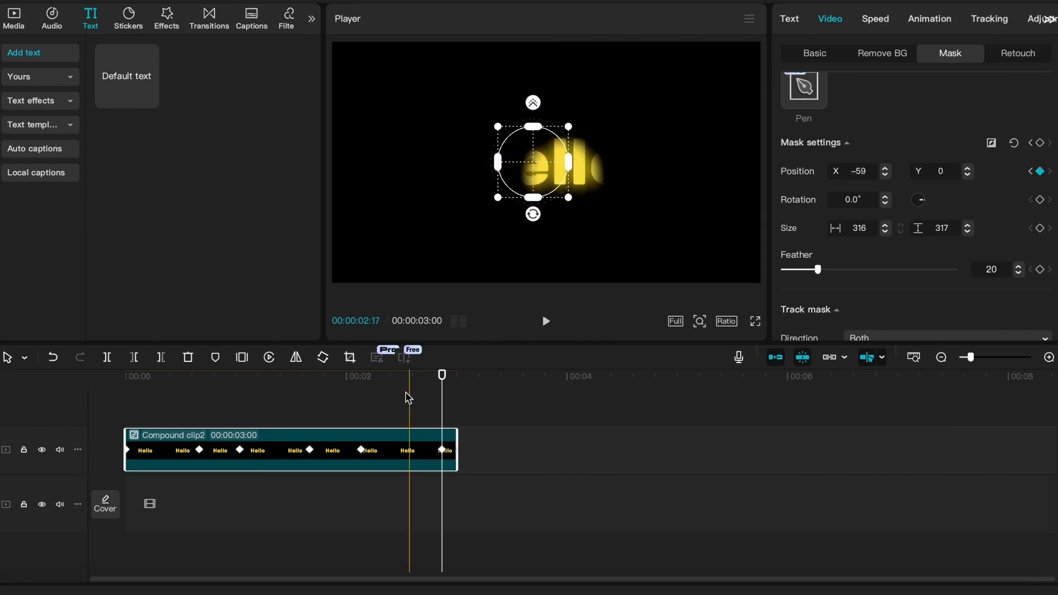
- Keyframe the mask size at 00:00:02:04, enlarge it to about 942 by 947 at the last position keyframe, and preview the clip from the start
left_click_drag(403, 382, 362, 388)
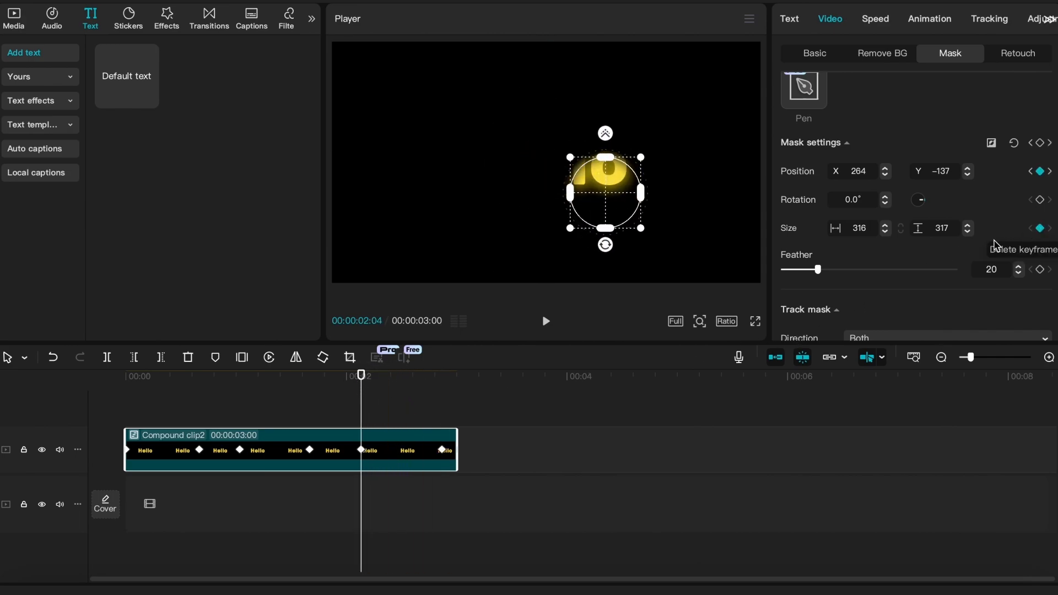
left_click_drag(360, 396, 443, 402)
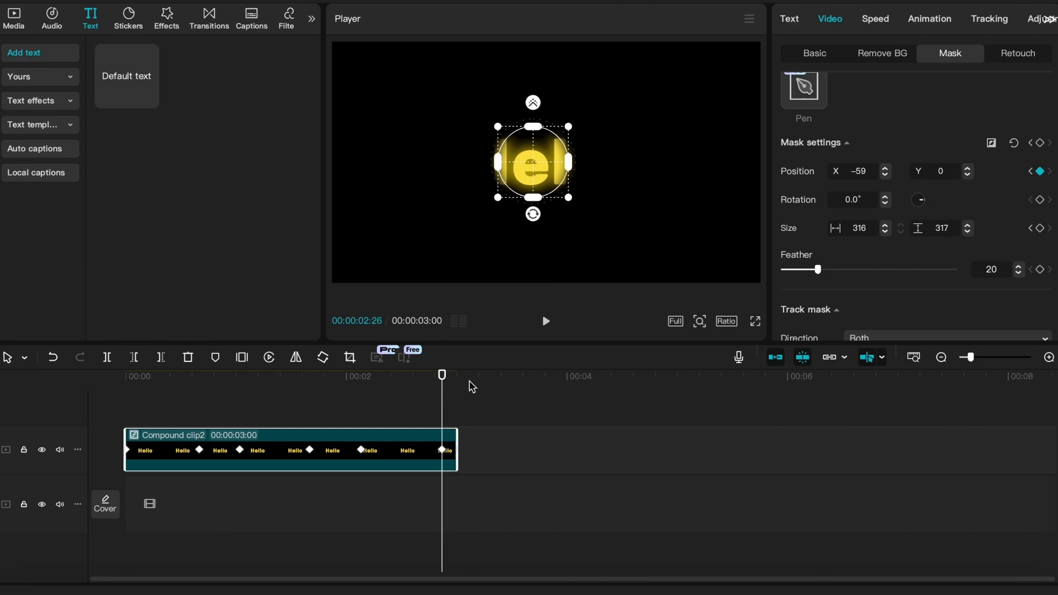
left_click_drag(570, 198, 641, 229)
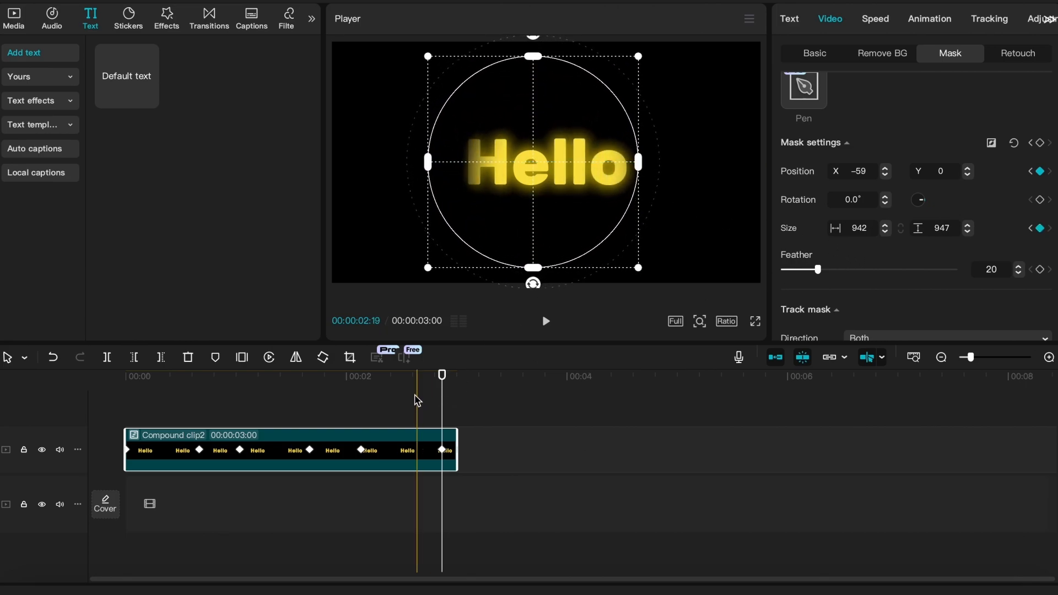
left_click_drag(410, 378, 125, 378)
key("space")
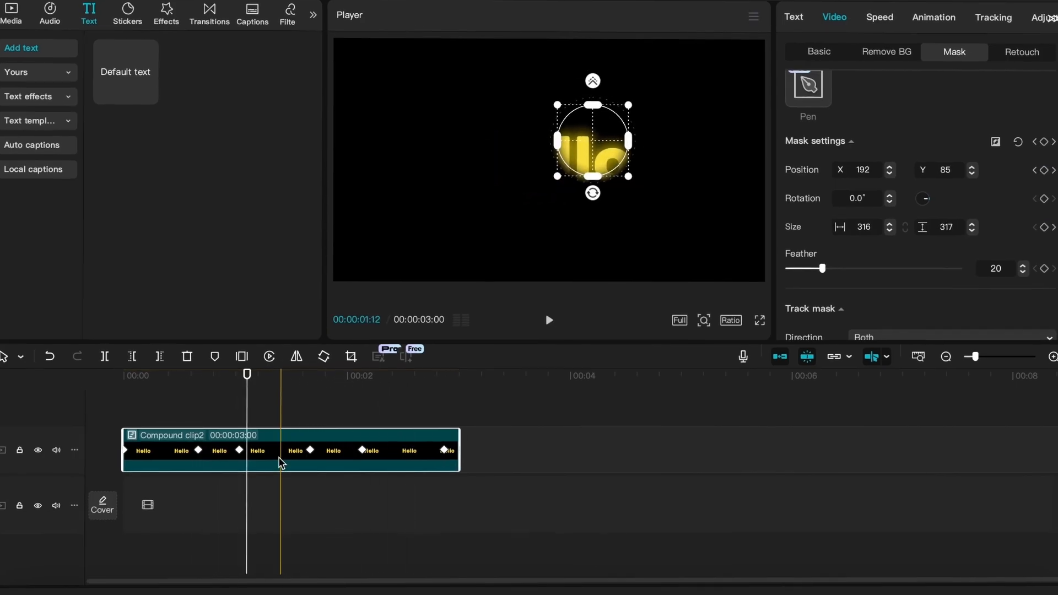
- Show the clip's keyframe curves in a taller timeline and apply the Cubic Out preset to all mask Position X keyframes
right_click(278, 460)
left_click(322, 549)
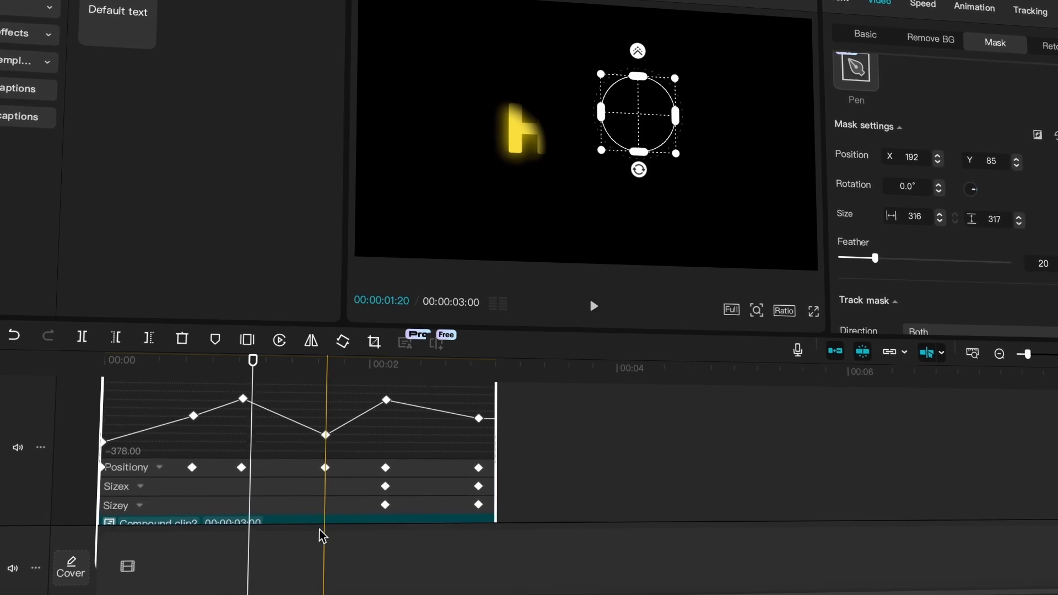
left_click_drag(455, 329, 452, 176)
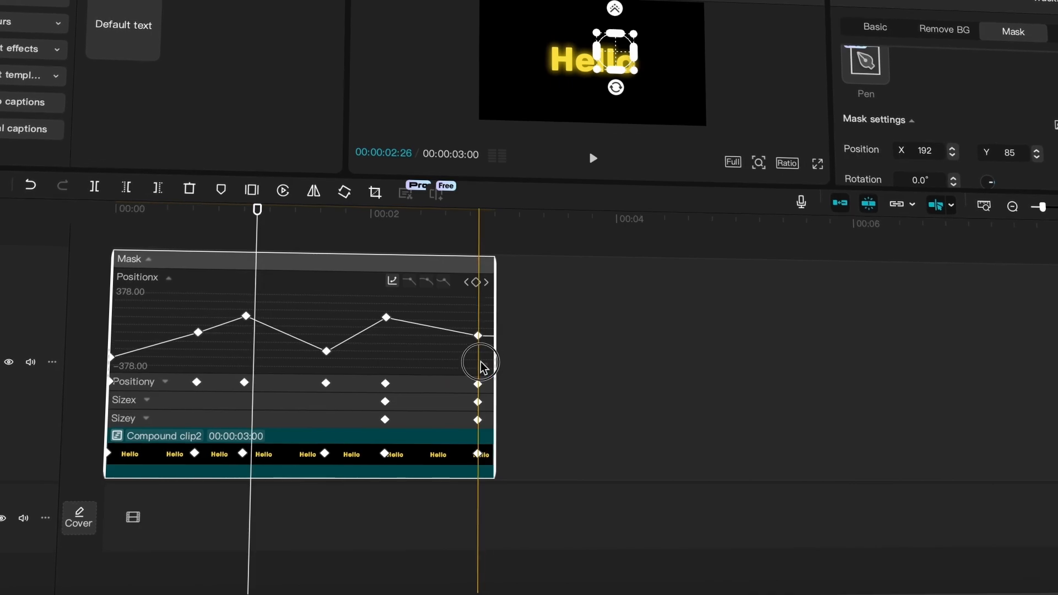
left_click_drag(485, 361, 149, 284)
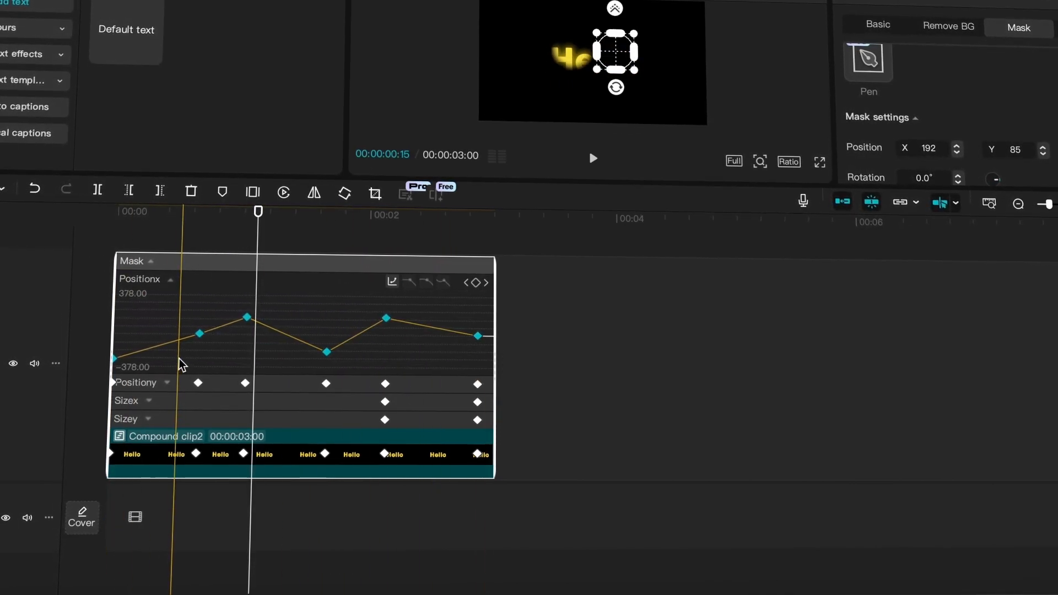
left_click(392, 283)
left_click(501, 424)
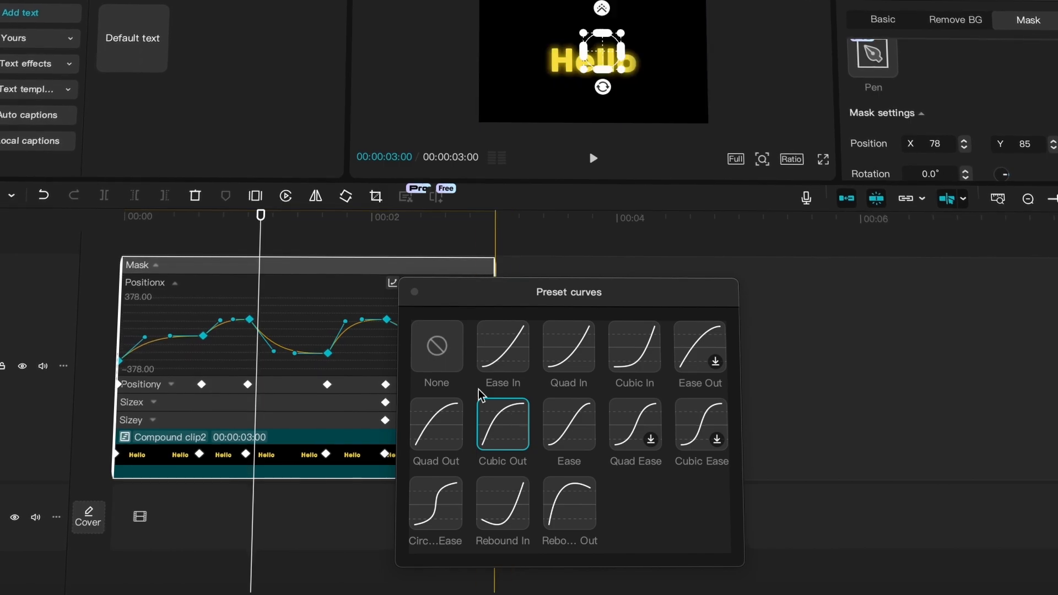
left_click(410, 290)
- Apply the Cubic Out preset curve to all mask Position Y keyframes, and play the clip from the start
left_click(291, 383)
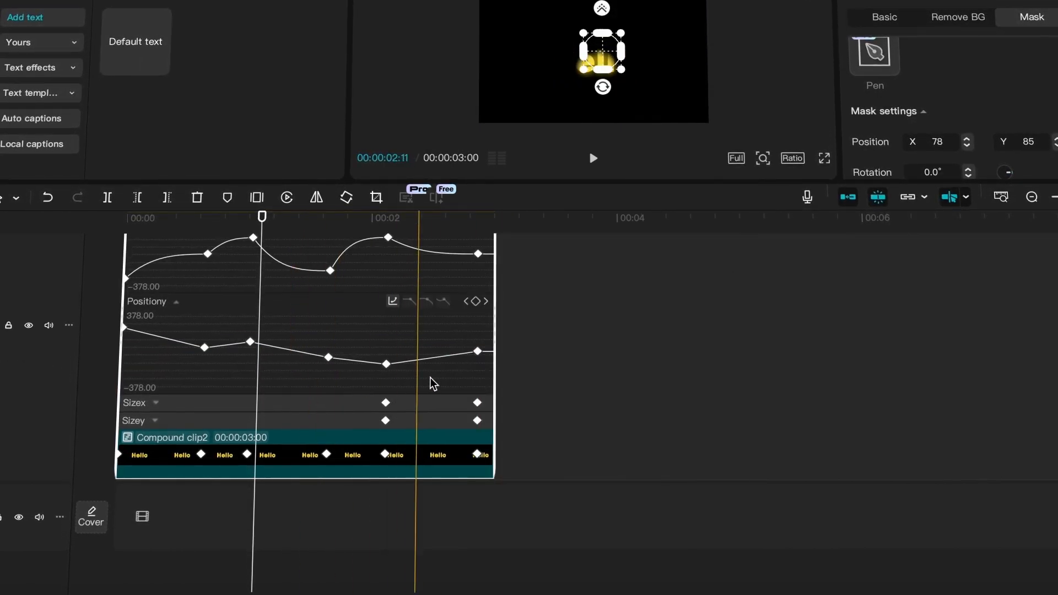
left_click(142, 326)
left_click(393, 301)
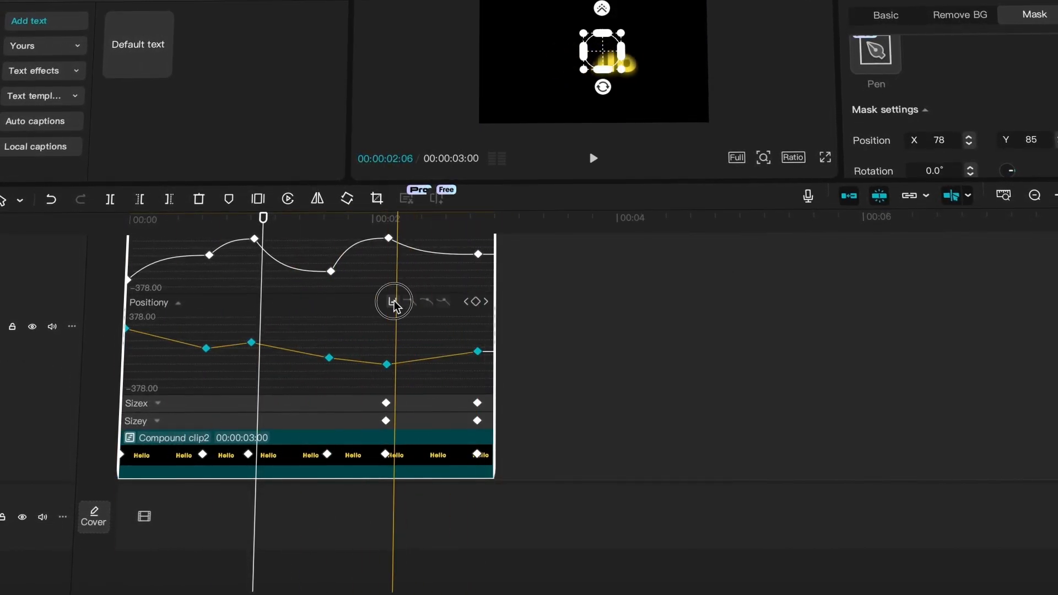
left_click(499, 440)
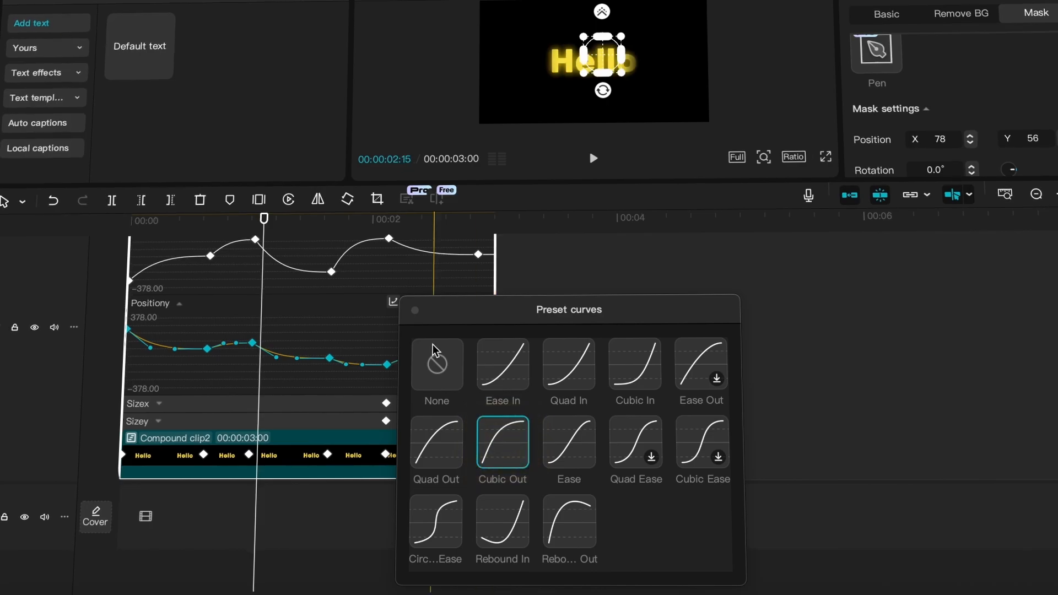
left_click(415, 316)
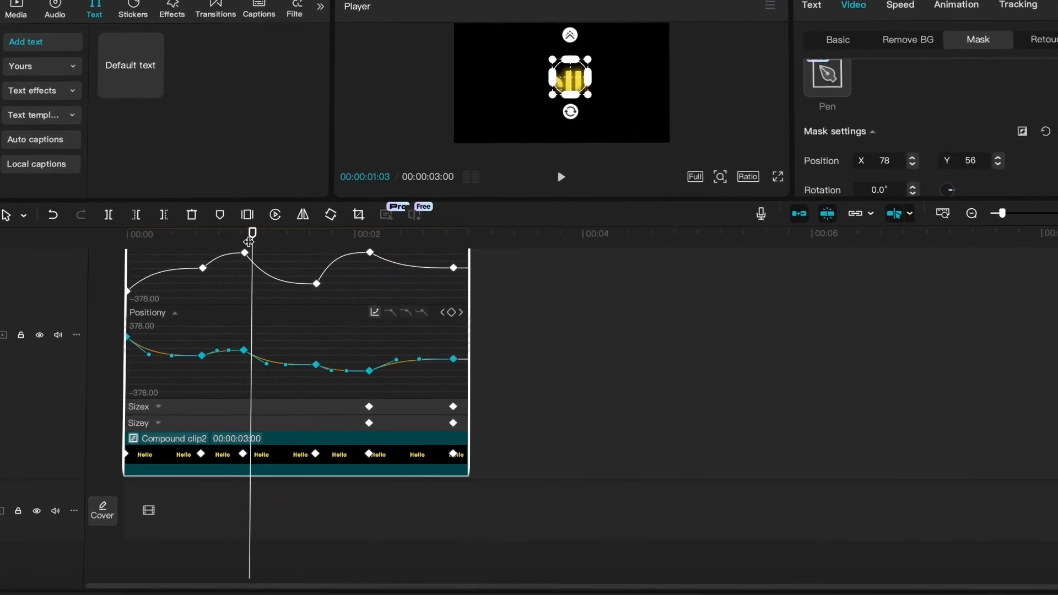
left_click(118, 235)
key("space")
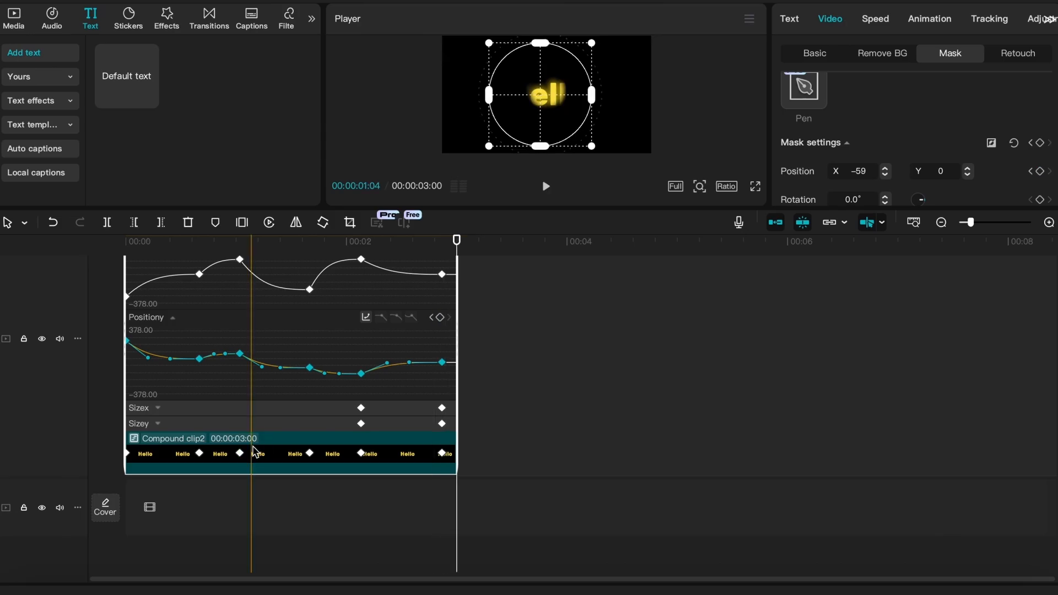
- Hide the compound clip's keyframe curves and play the finished text reveal in full screen
right_click(253, 455)
left_click(276, 538)
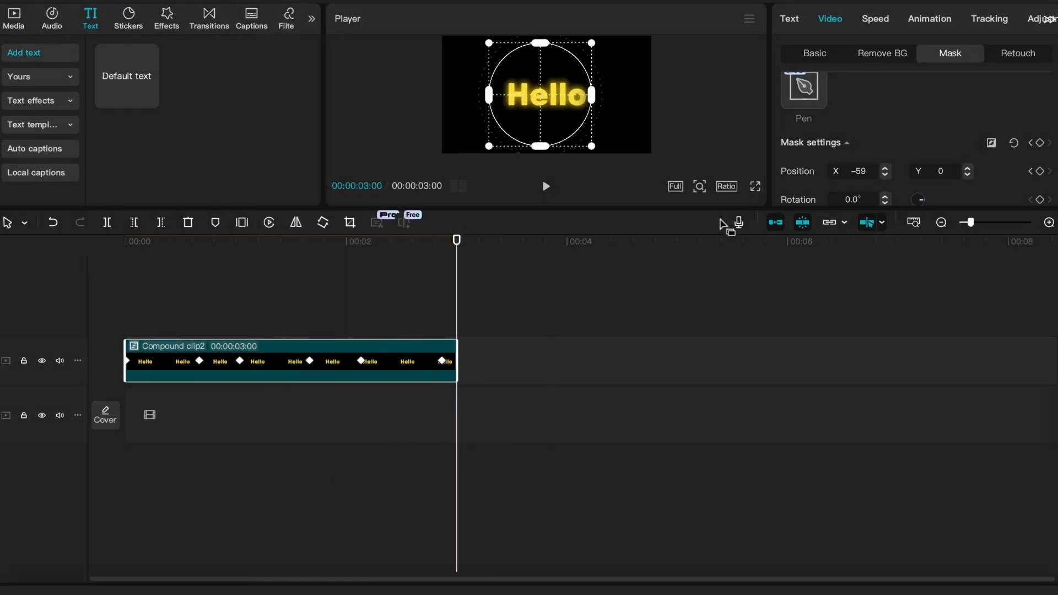
left_click(756, 189)
key("space")
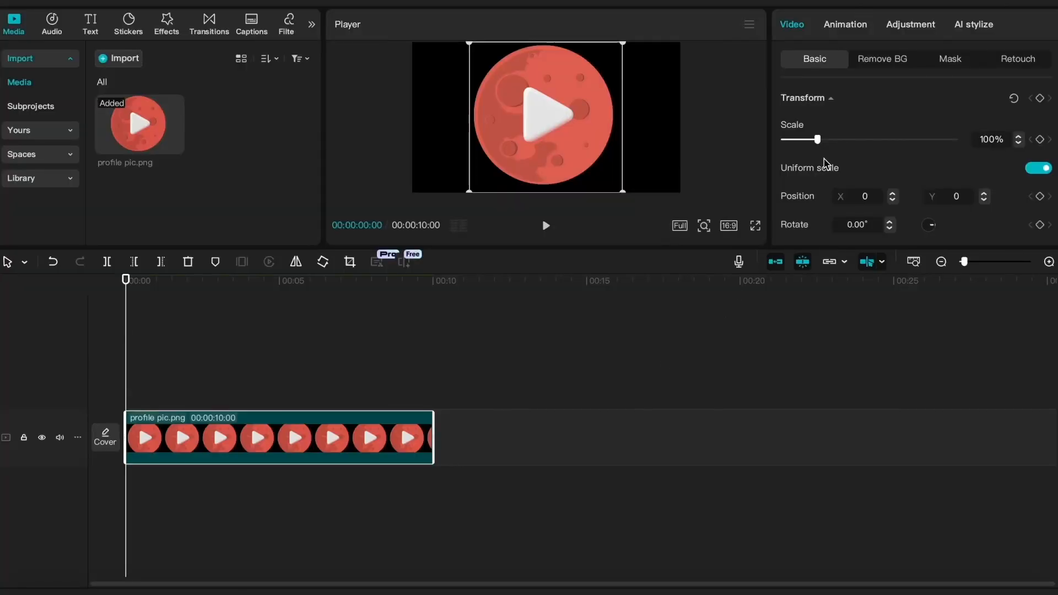
- Scale the profile pic.png clip to 70%, turn off uniform scale and keyframe its scale height at the clip's start
left_click_drag(818, 140, 807, 140)
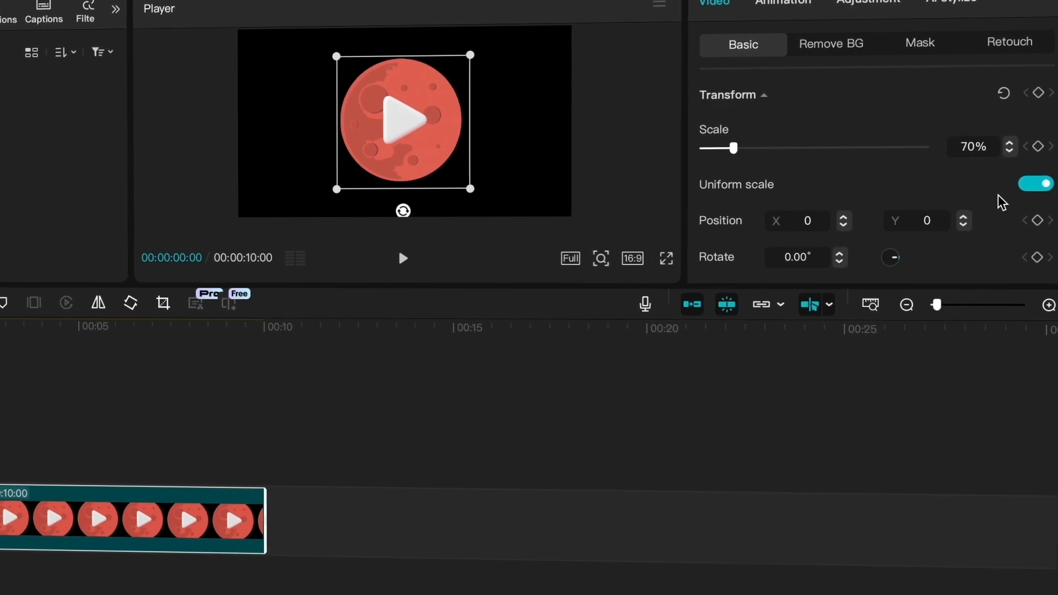
left_click(1035, 184)
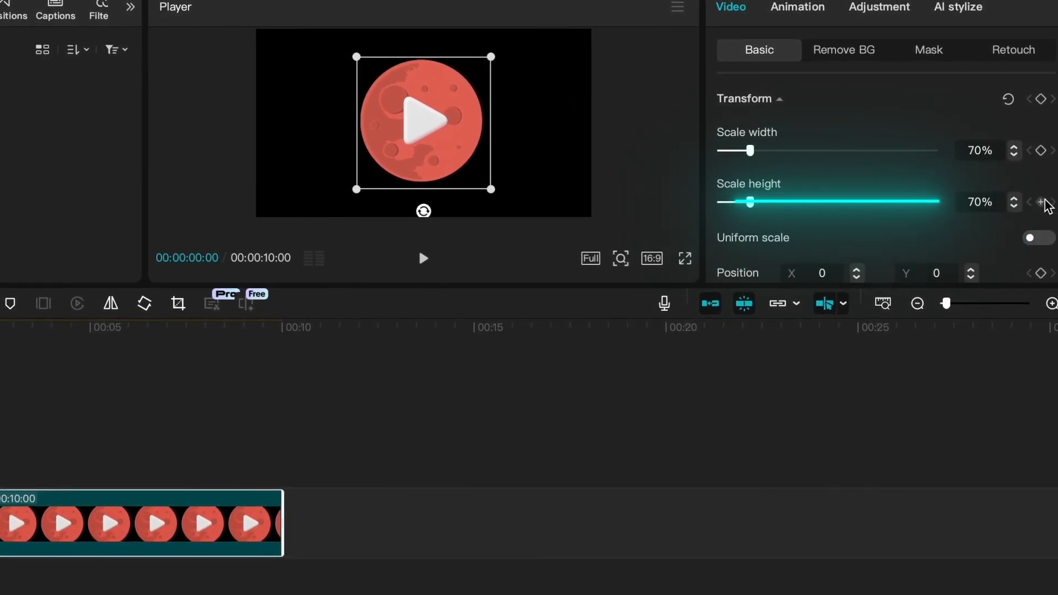
left_click(1042, 203)
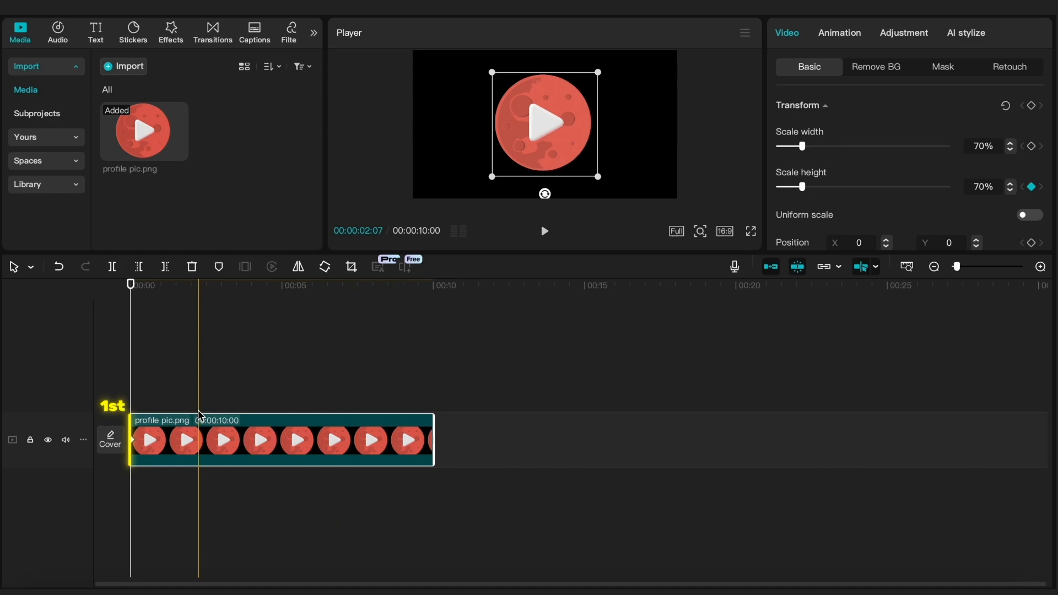
- Keyframe the scale height at 26% at 00:00:00:18 and preview the clip from the start
scroll(200, 415, "up", 2)
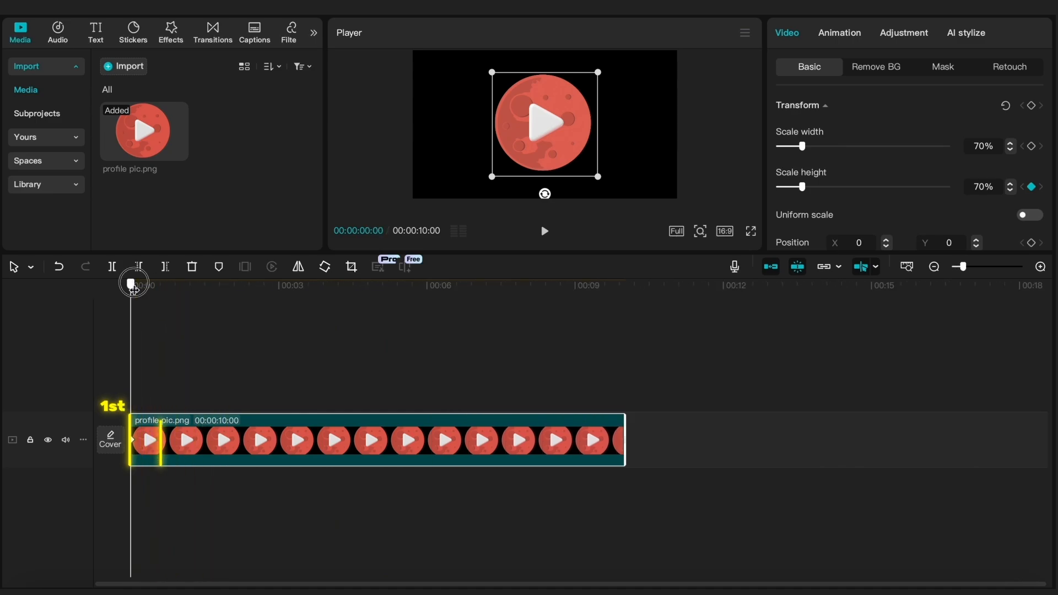
left_click_drag(134, 289, 158, 290)
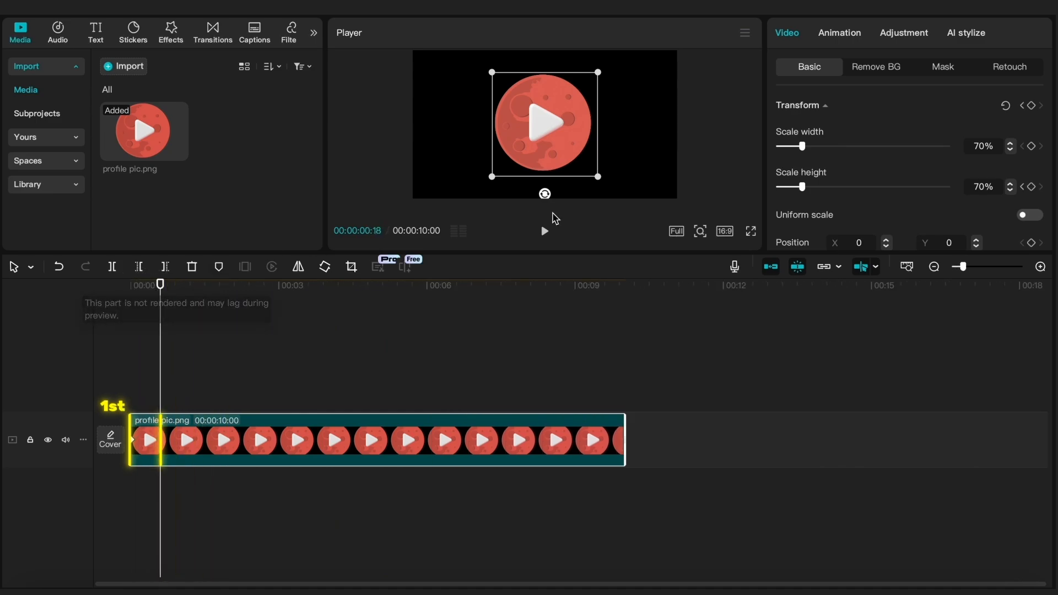
left_click_drag(804, 192, 790, 194)
left_click_drag(159, 323, 107, 337)
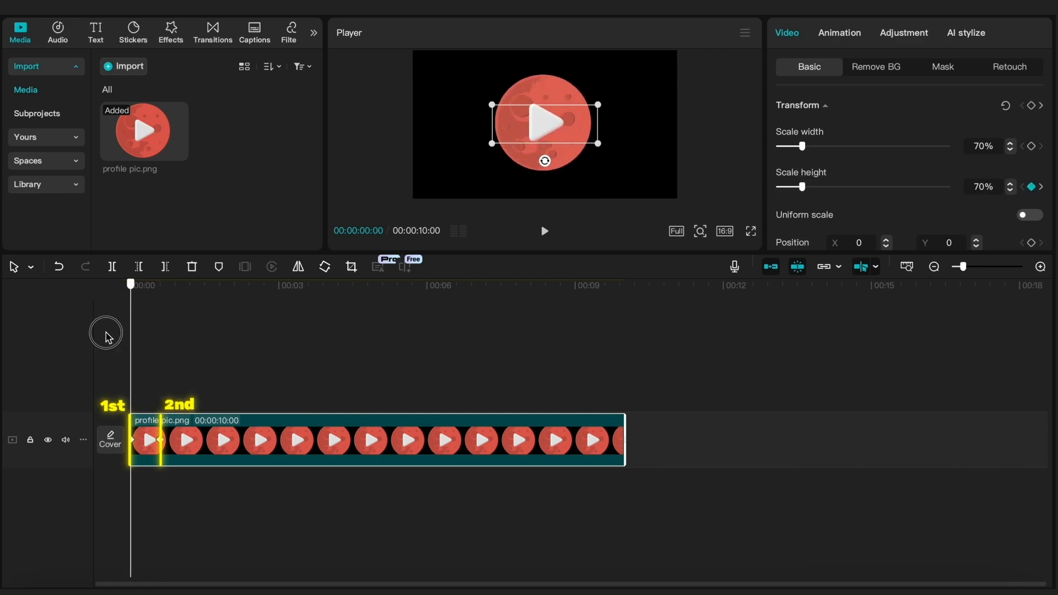
key("space")
key("space")
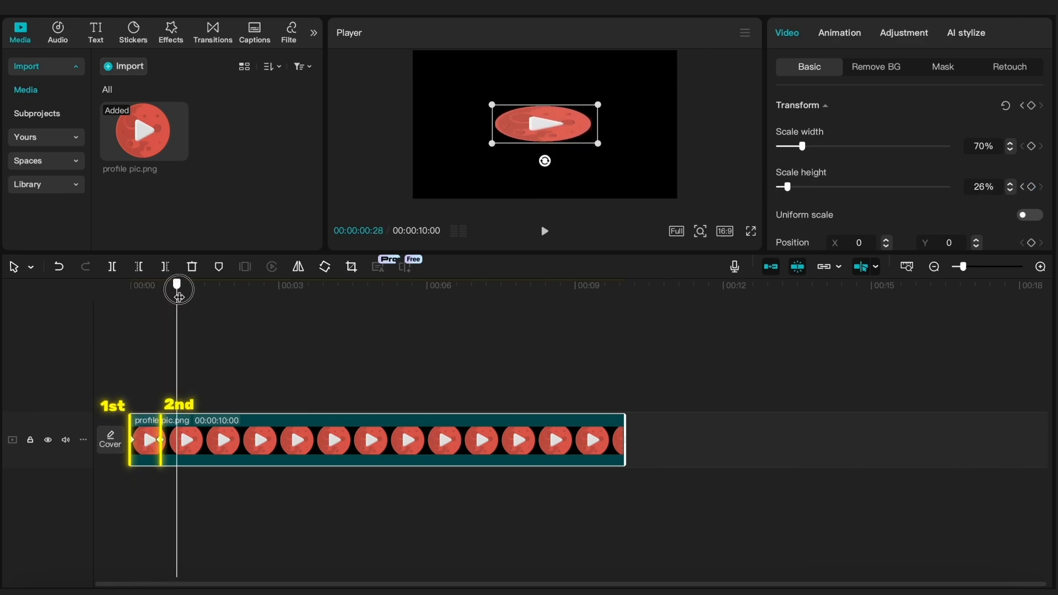
- Keyframe the scale height at 70% at 00:00:02:02, and the rotation at 0° at 00:00:00:18 and 360° at 00:00:02:02
left_click_drag(178, 296, 233, 288)
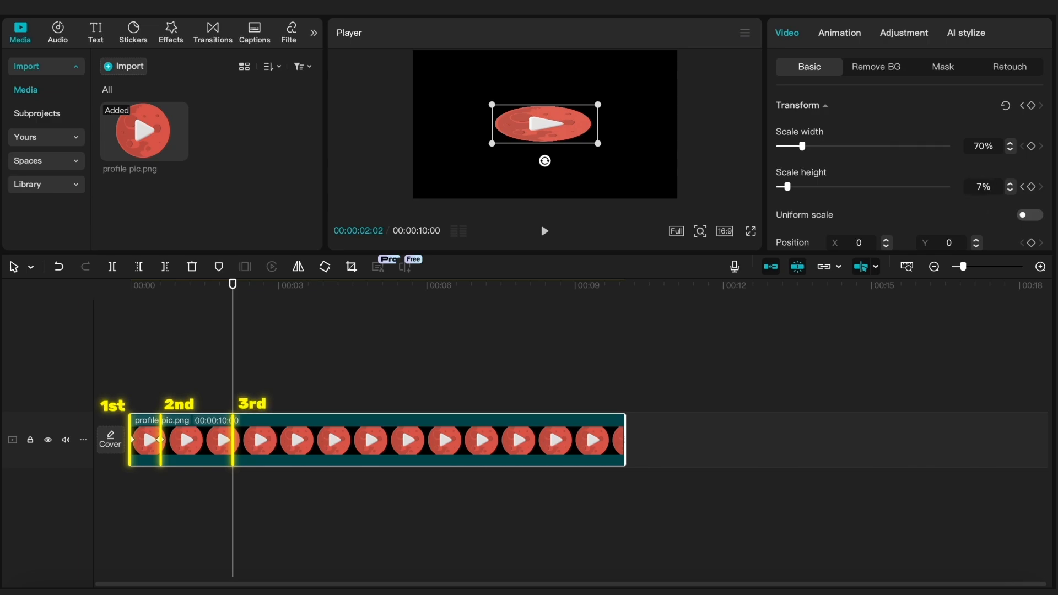
left_click_drag(232, 302, 165, 323)
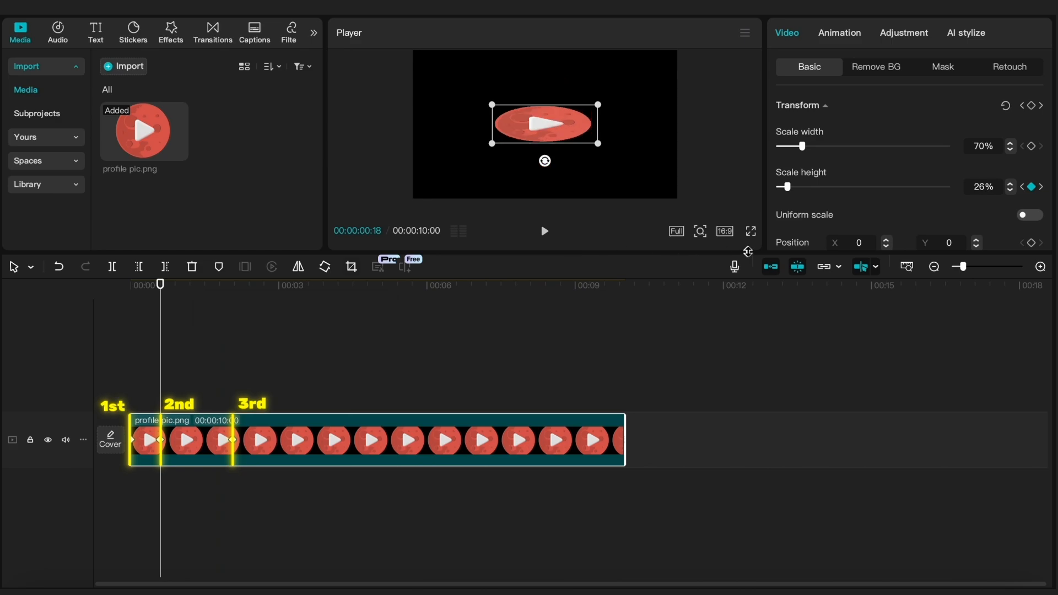
scroll(949, 234, "down", 3)
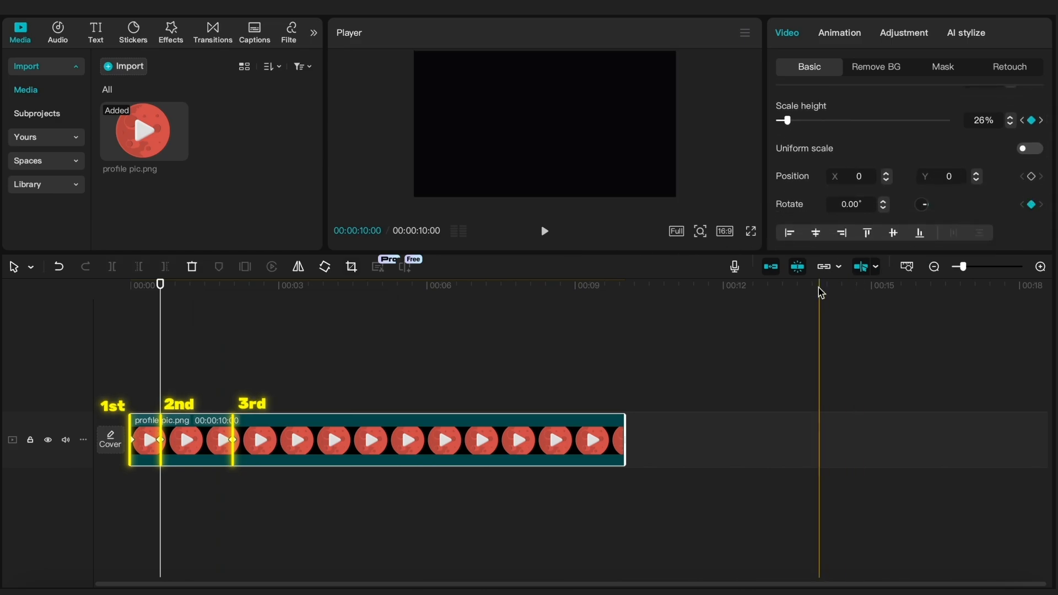
left_click_drag(164, 286, 231, 292)
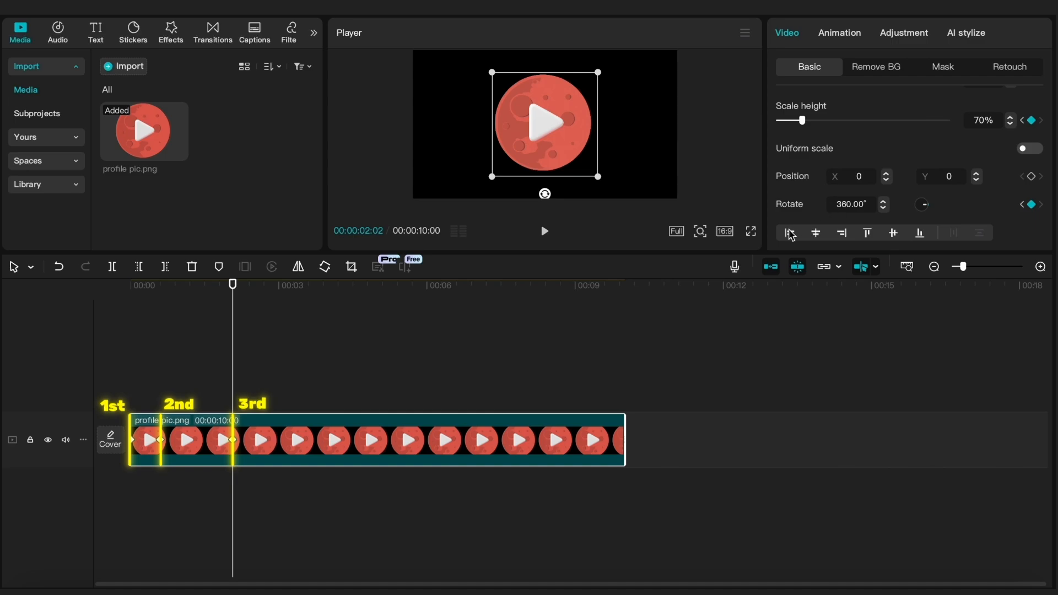
- Play the clip from the start to preview the combined scale height and rotation animation
left_click_drag(233, 307, 130, 316)
key("space")
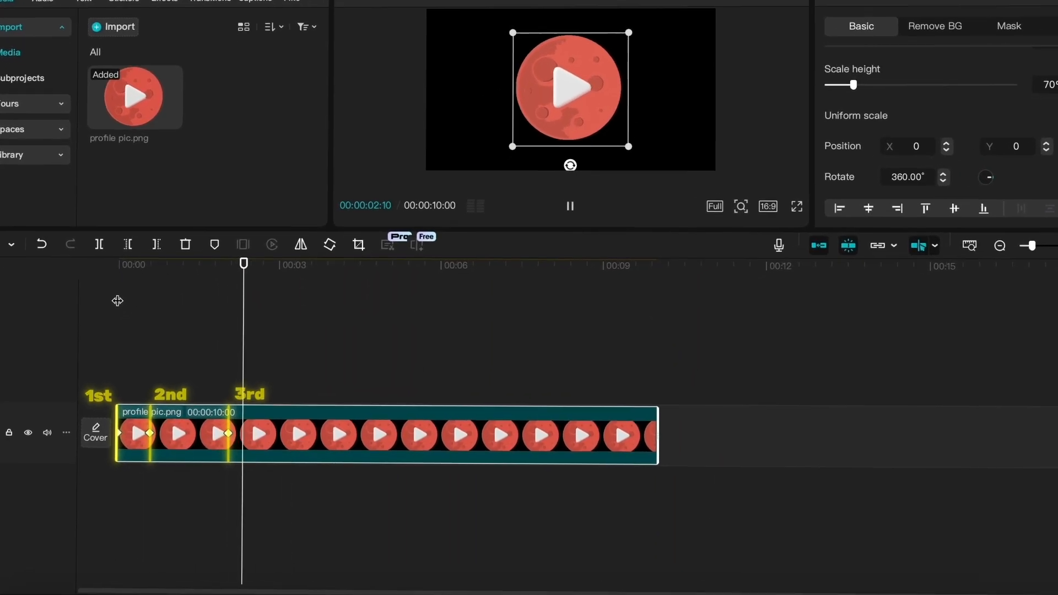
key("space")
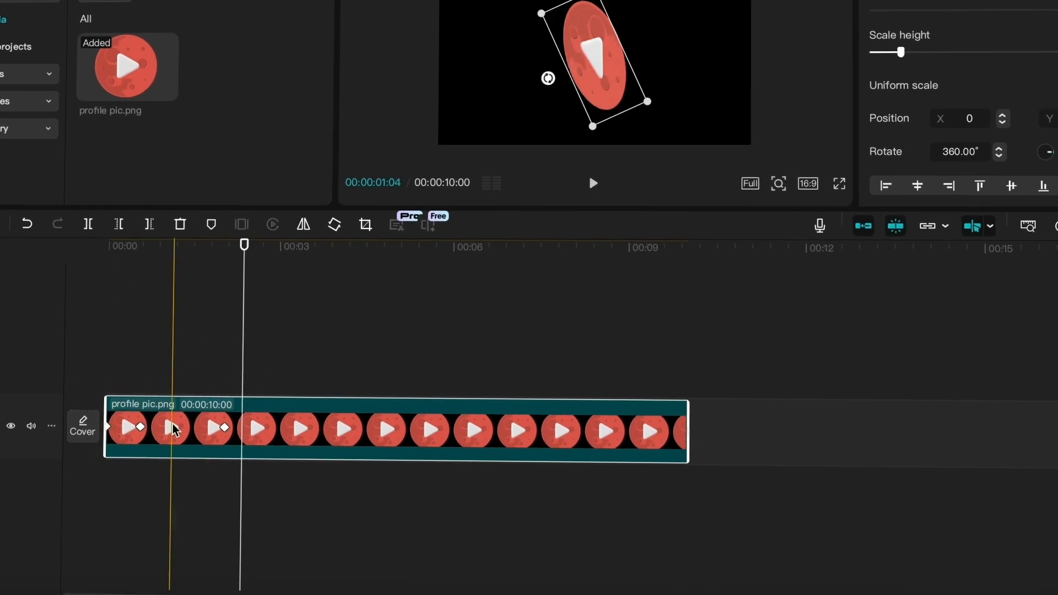
- Show the clip's keyframe curves and apply the Cubic Out preset between the first two Scale height keyframes
right_click(179, 433)
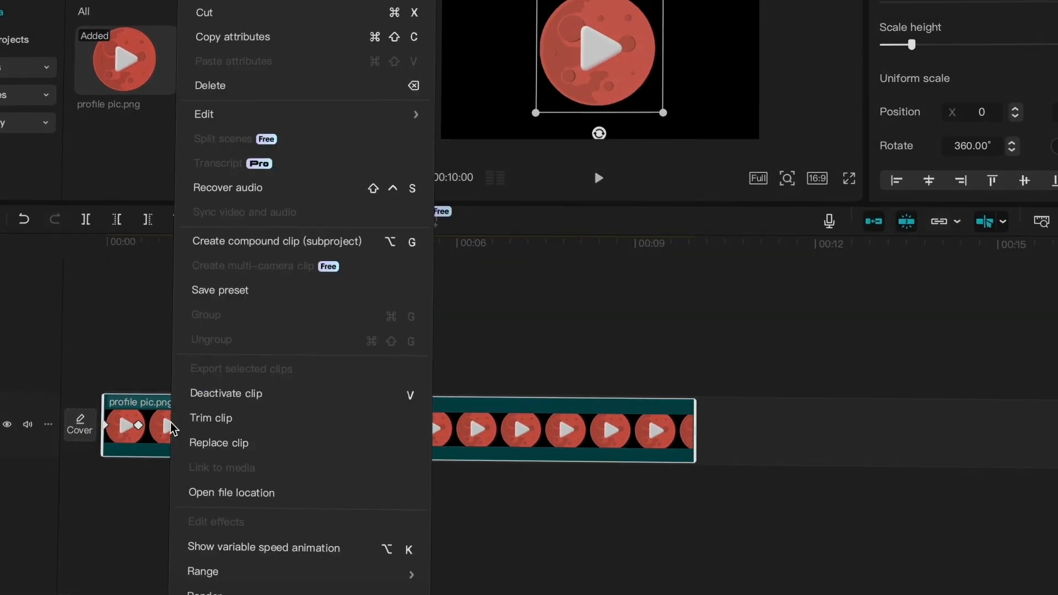
left_click(231, 548)
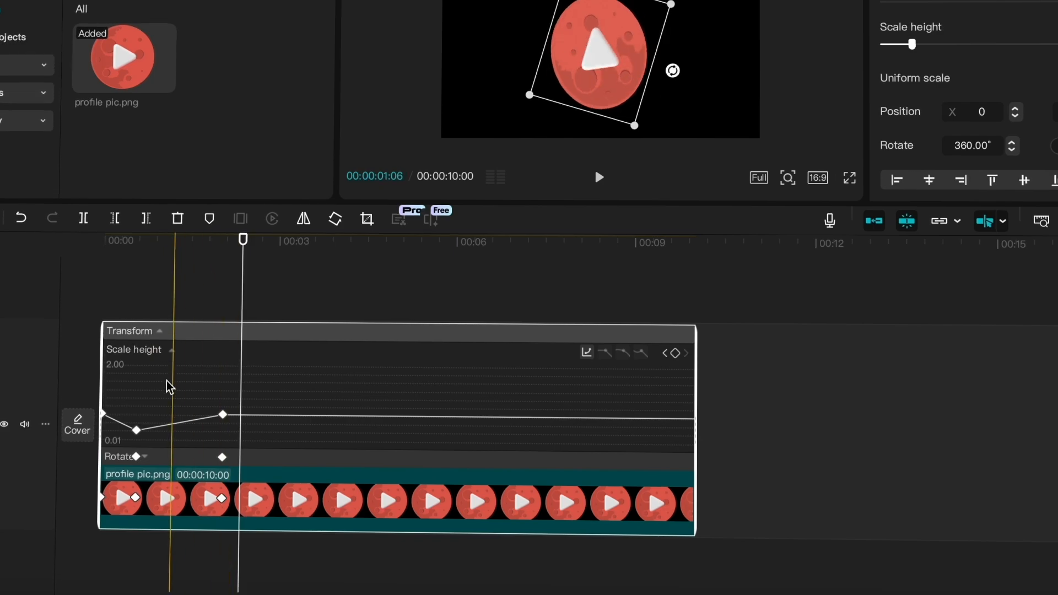
left_click_drag(149, 384, 87, 450)
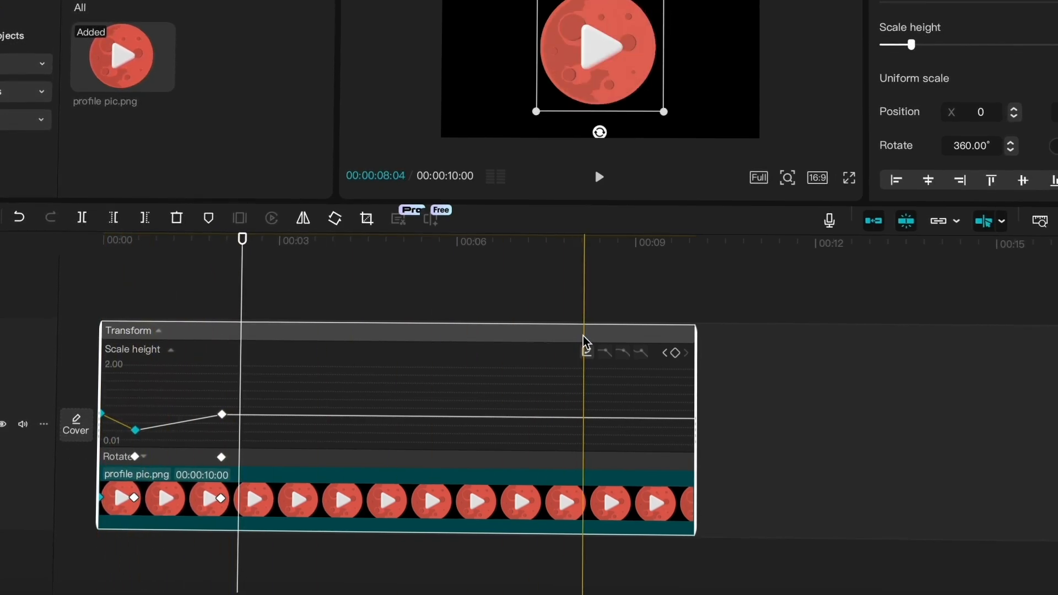
left_click(586, 352)
left_click(705, 450)
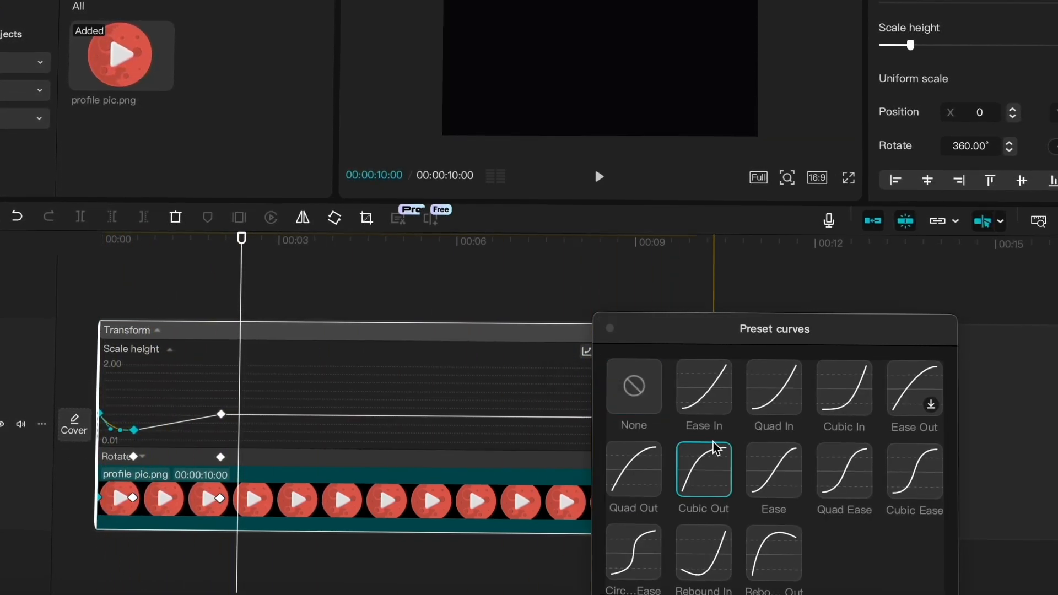
left_click(609, 329)
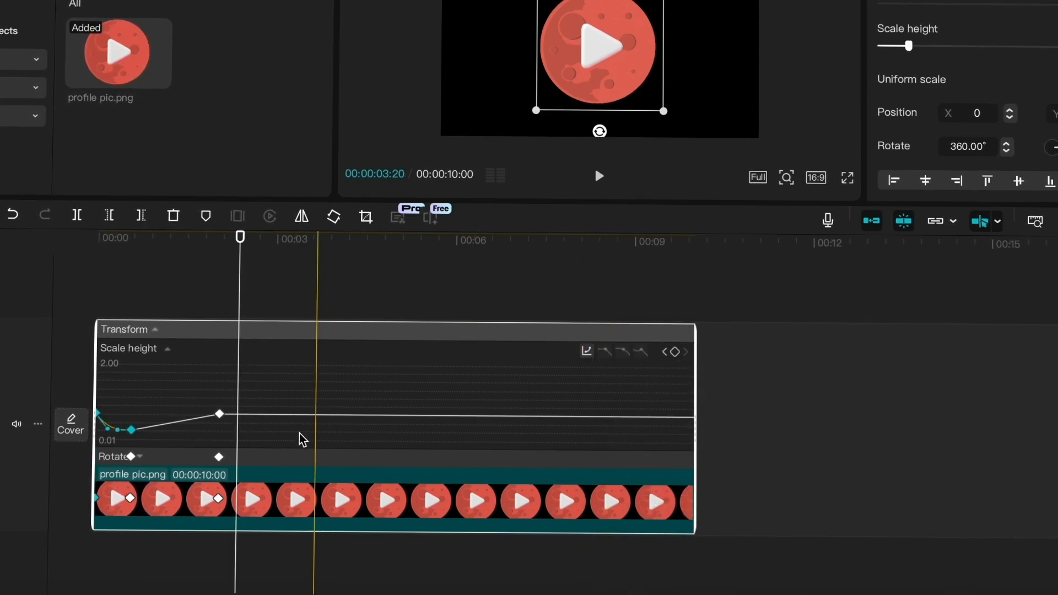
- Apply the Rebound Out preset curve between the second and third Scale height keyframes
left_click_drag(260, 390, 175, 430)
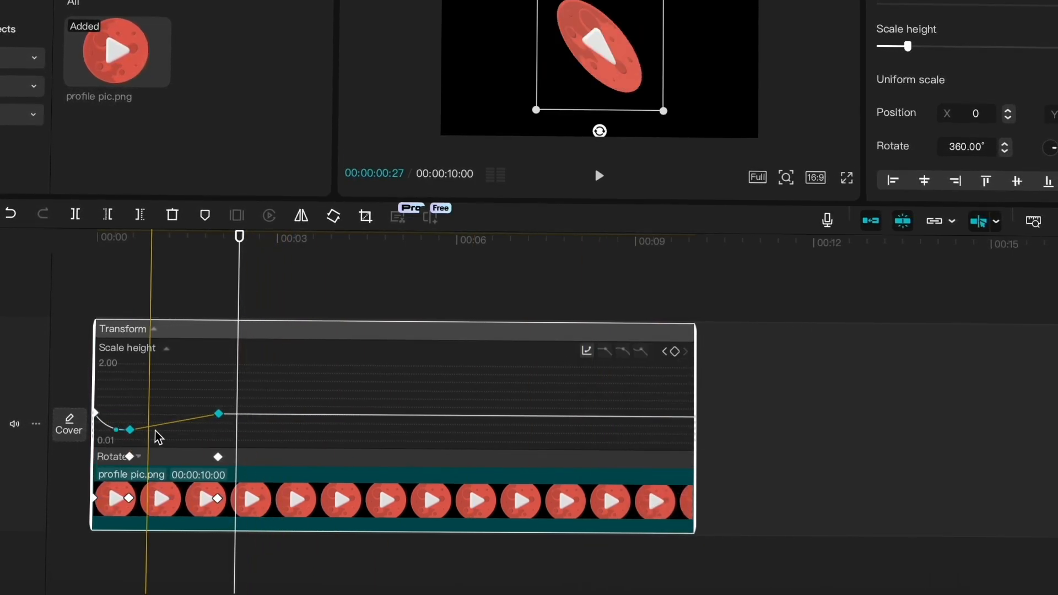
left_click(586, 352)
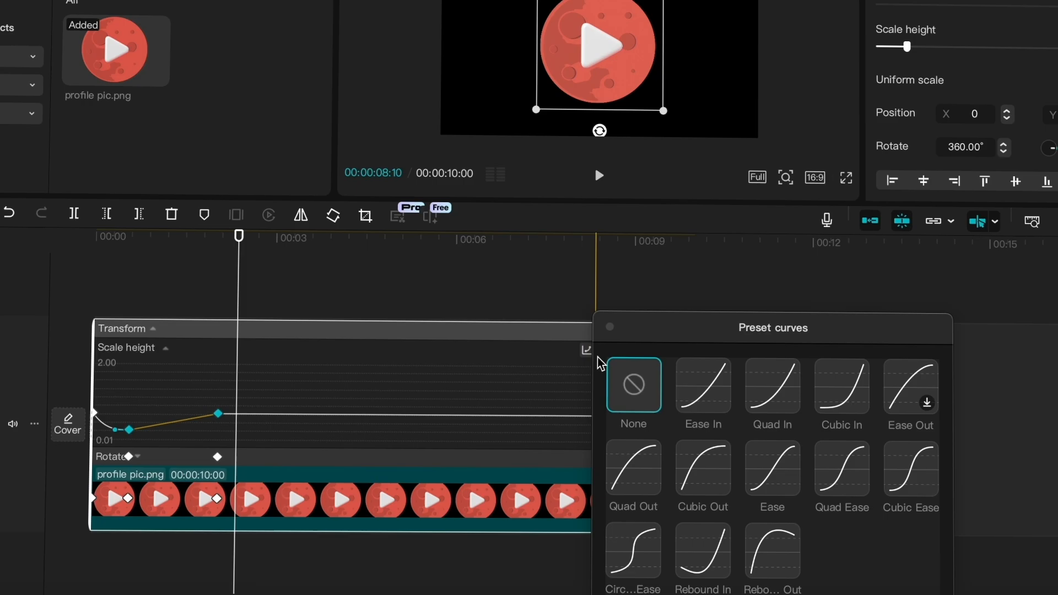
left_click(772, 550)
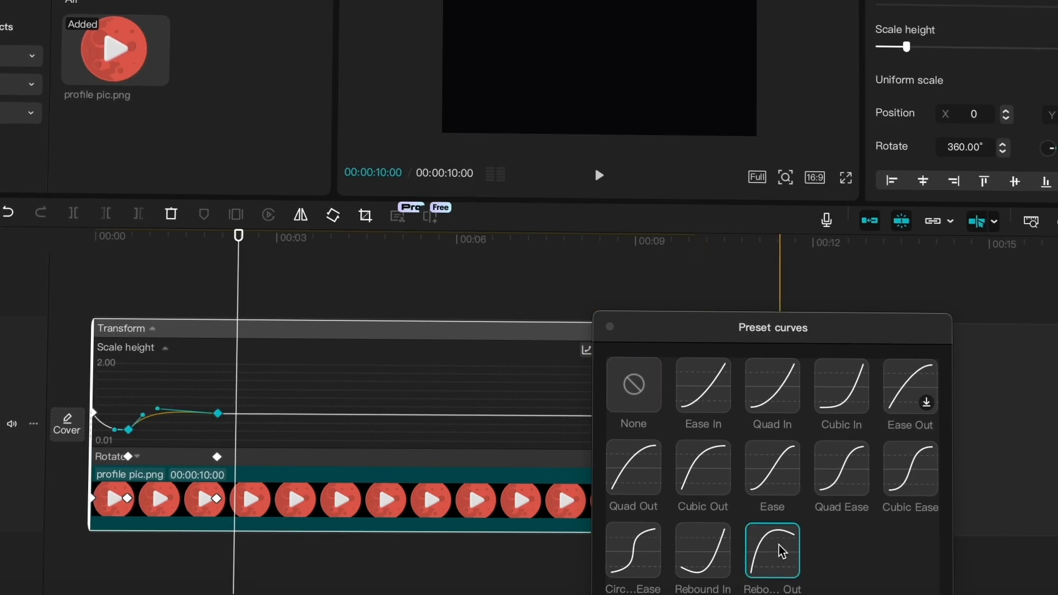
left_click(611, 328)
- Reshape the Scale height curve's handles into a higher overshoot before the last keyframe, and play the clip from the start
left_click(157, 413)
left_click_drag(148, 415, 183, 393)
left_click_drag(126, 429, 153, 429)
left_click(215, 413)
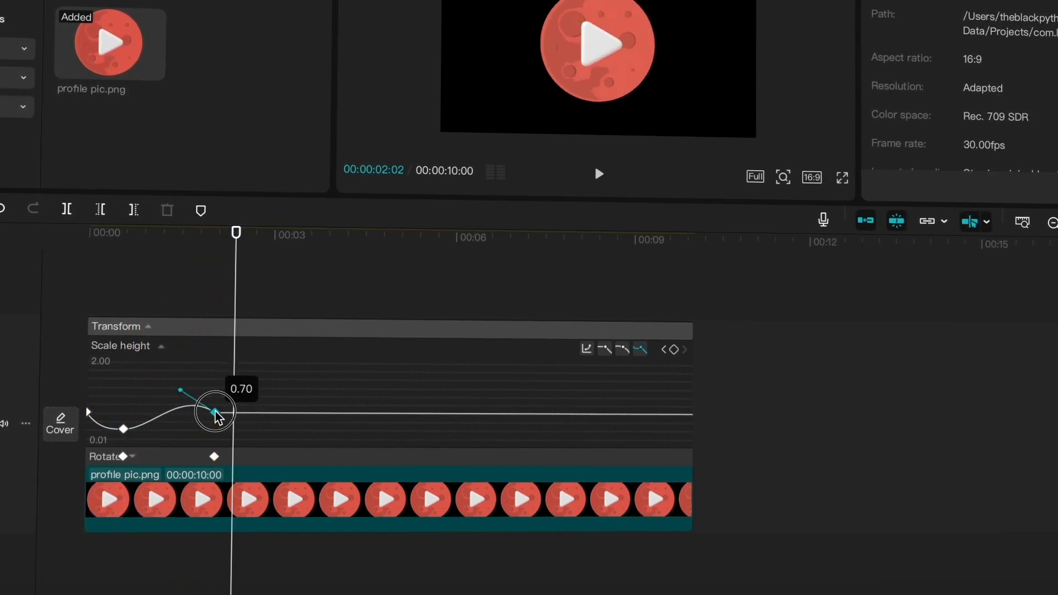
left_click_drag(183, 392, 163, 375)
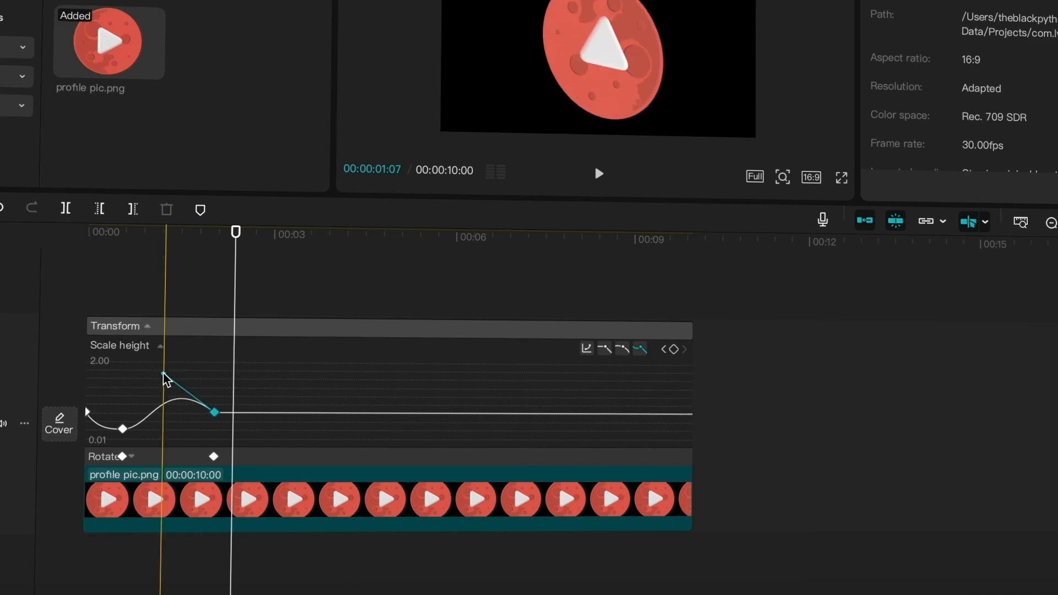
left_click_drag(145, 250, 1, 267)
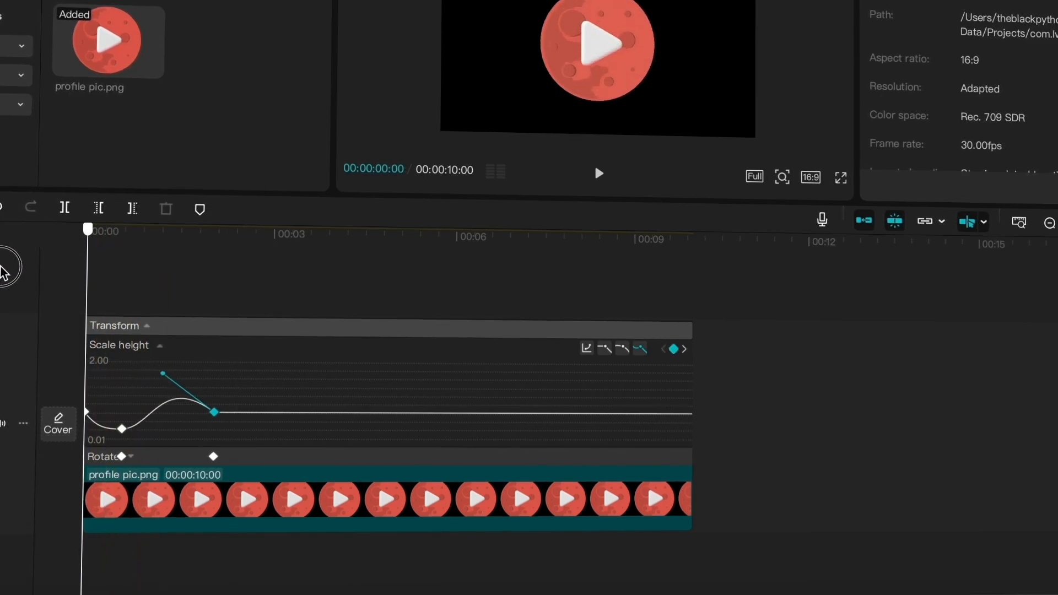
key("space")
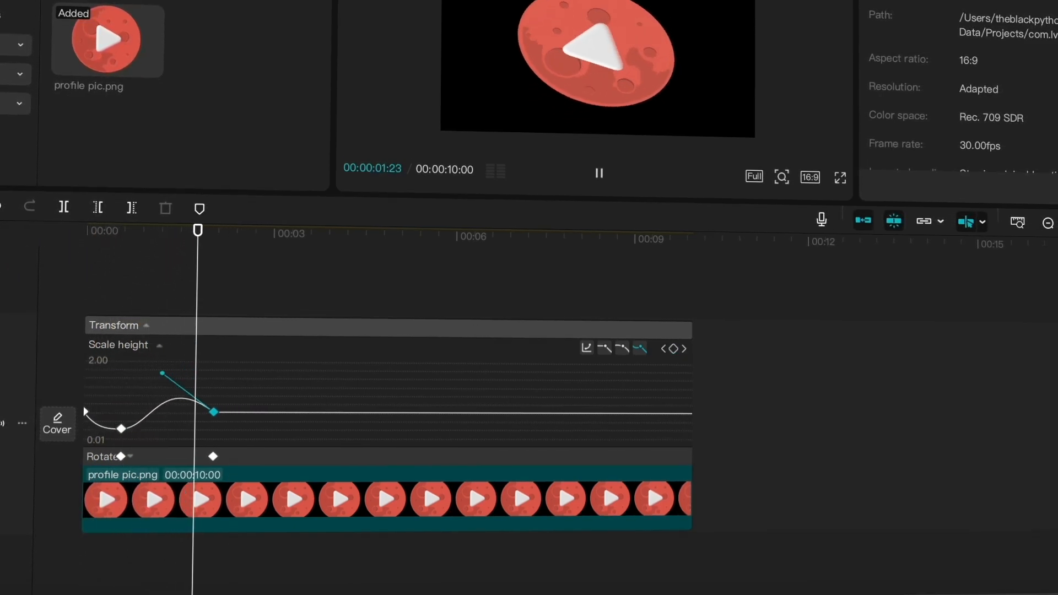
- Expand the Rotate curve, apply the Circ...Ease preset between its two keyframes, and play the clip from the start
left_click(155, 456)
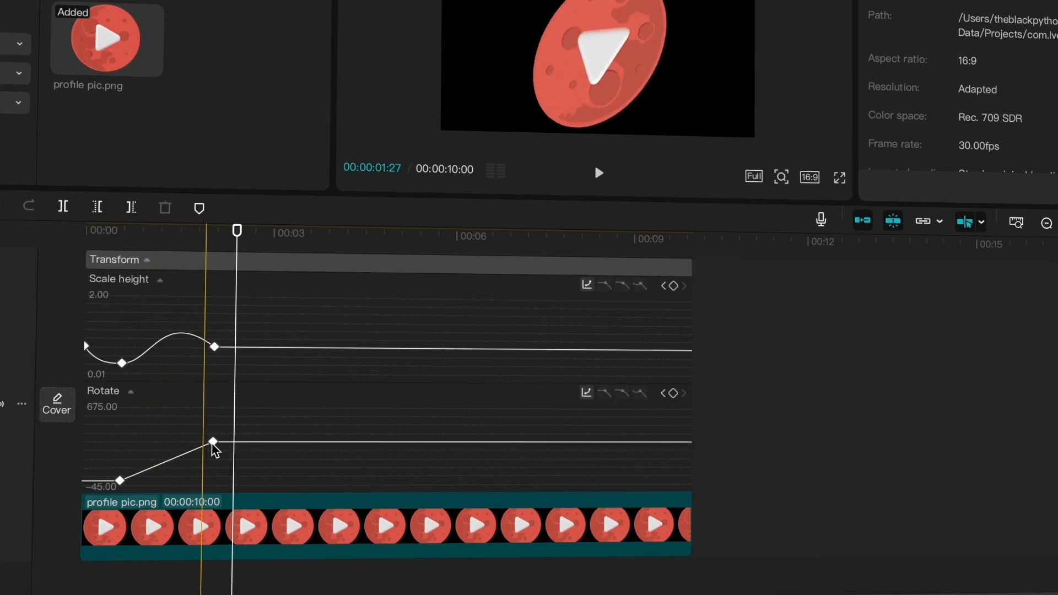
left_click_drag(227, 428, 117, 484)
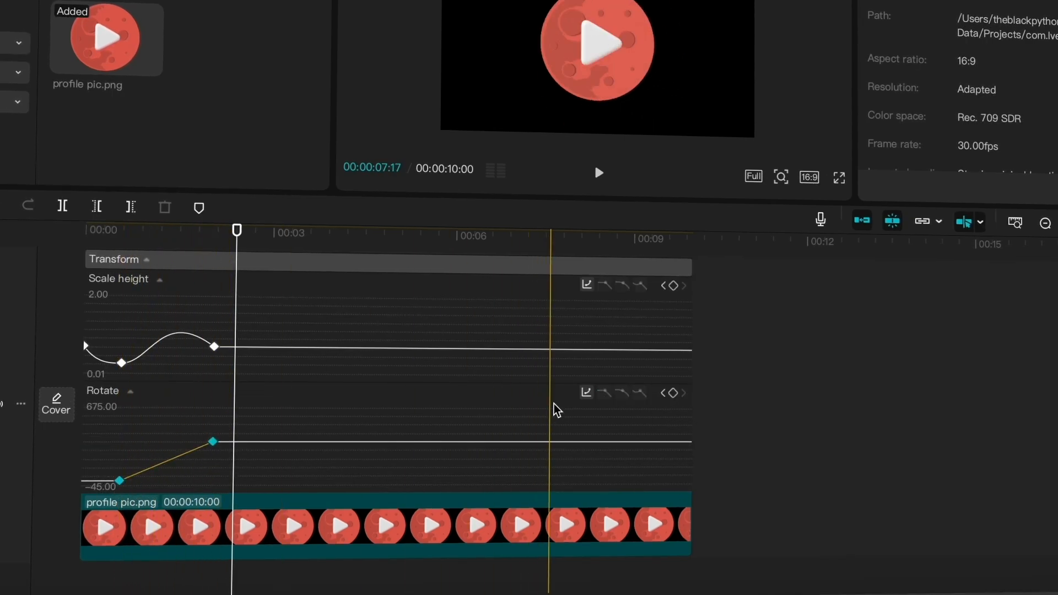
left_click(588, 393)
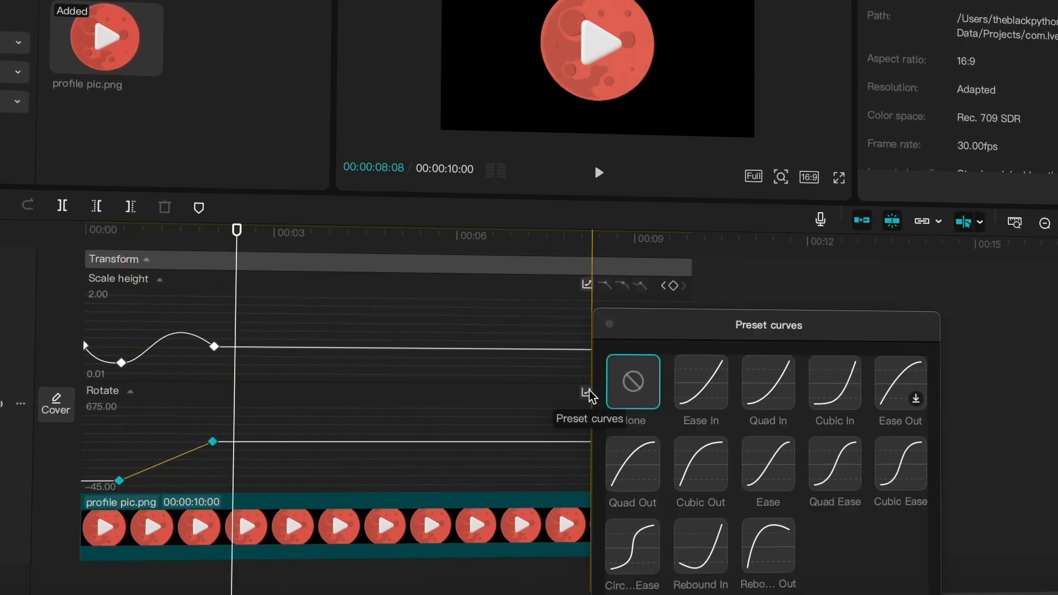
left_click(635, 543)
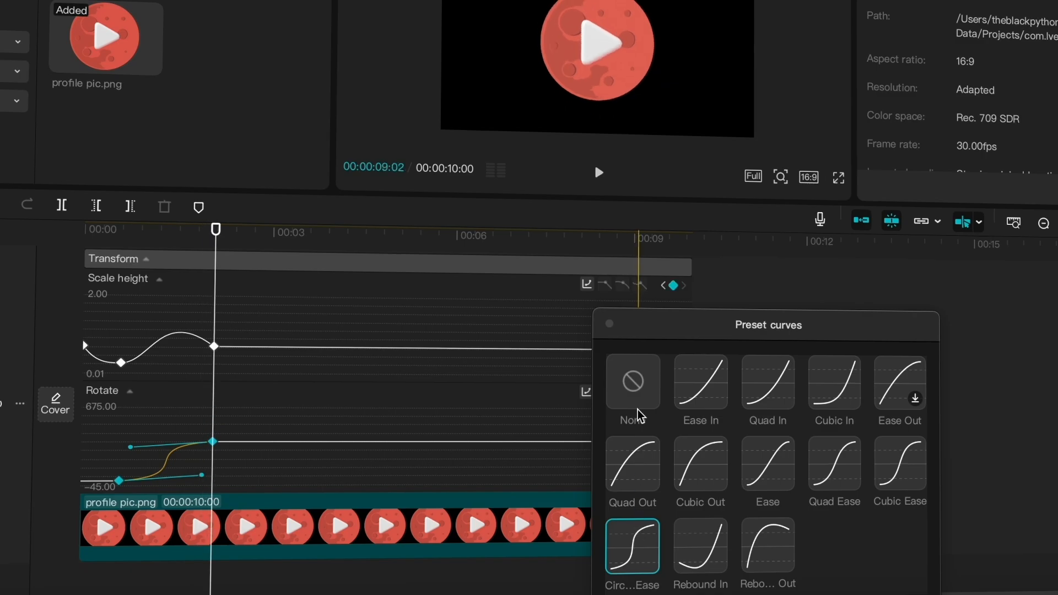
left_click(610, 326)
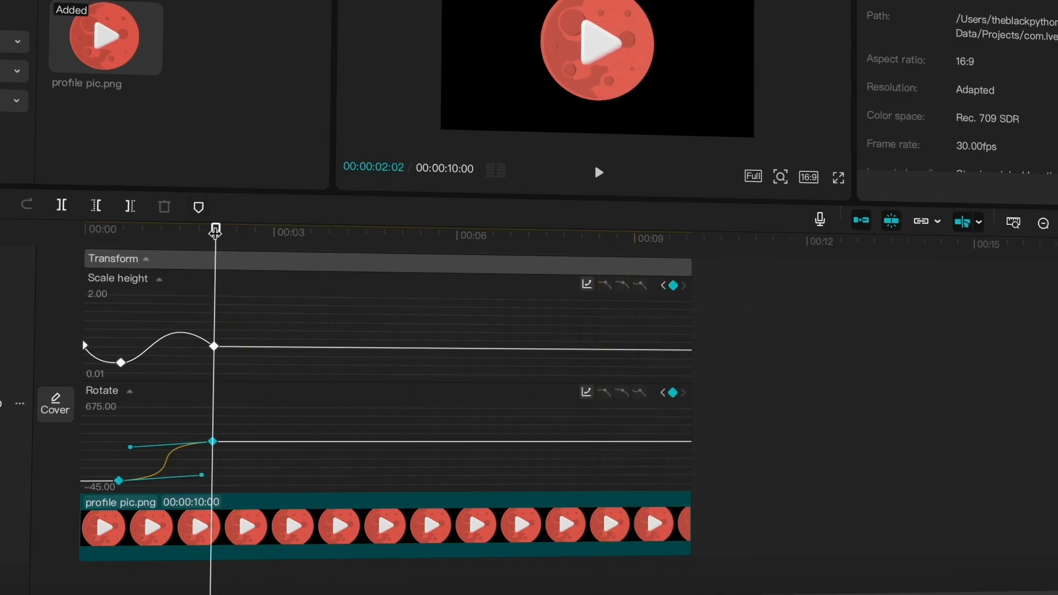
left_click_drag(215, 233, 43, 276)
key("space")
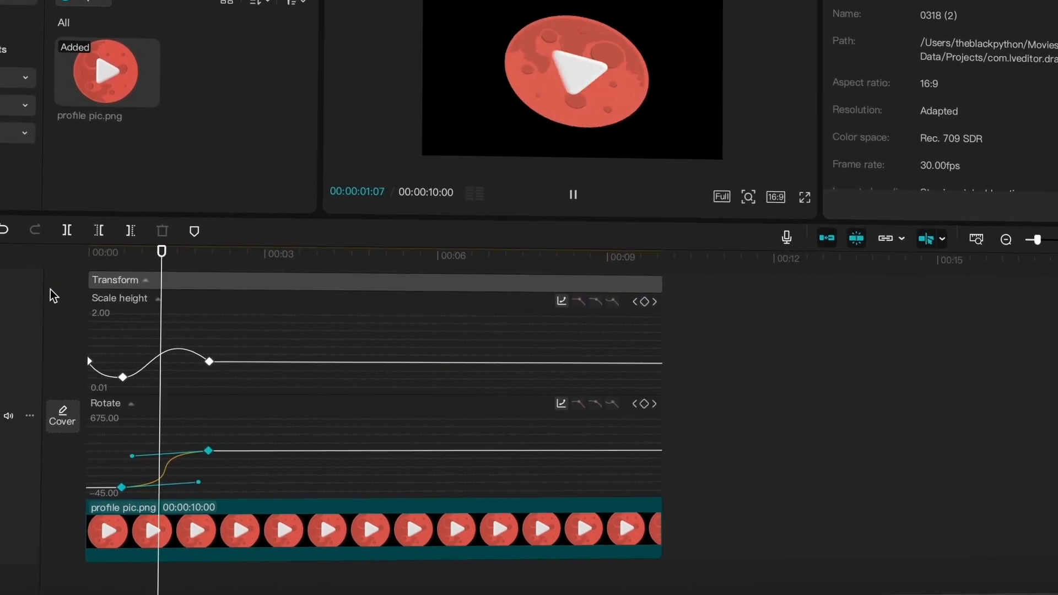
- Hide the profile pic.png clip's keyframe curves
left_click(290, 534)
right_click(290, 535)
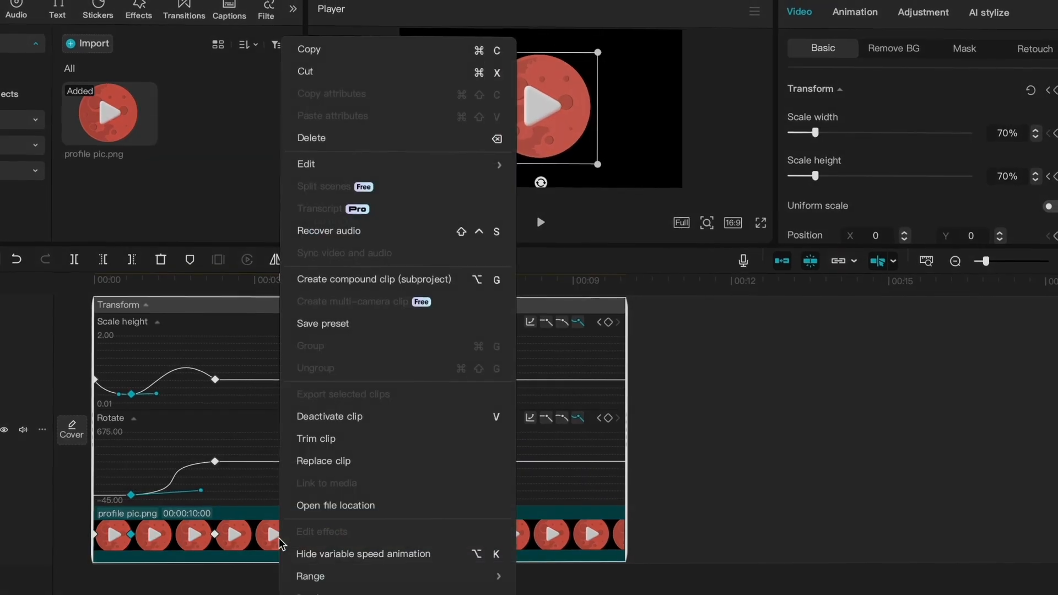
left_click(312, 554)
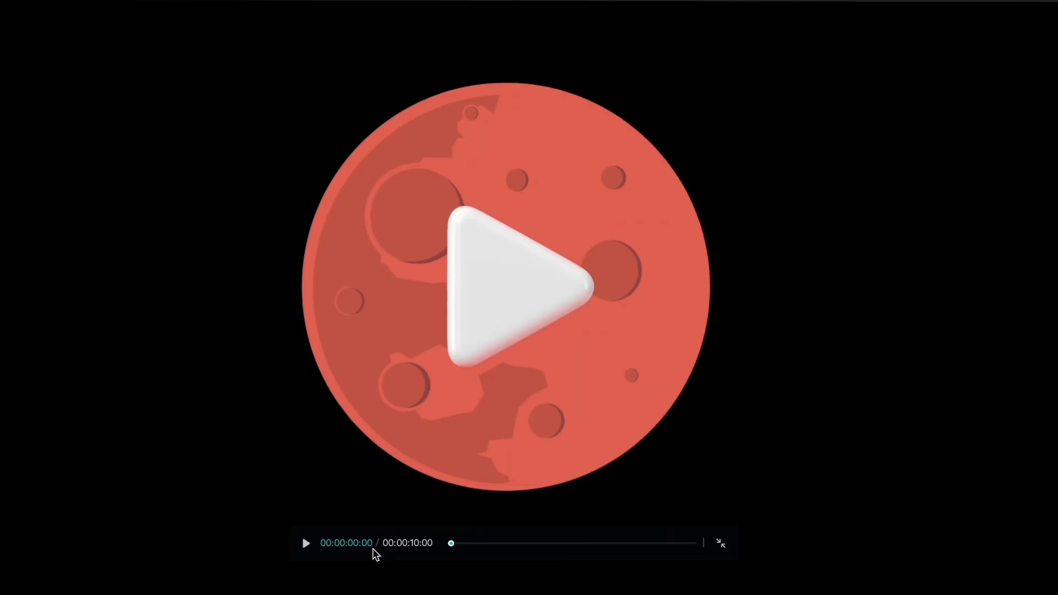
left_click(299, 543)
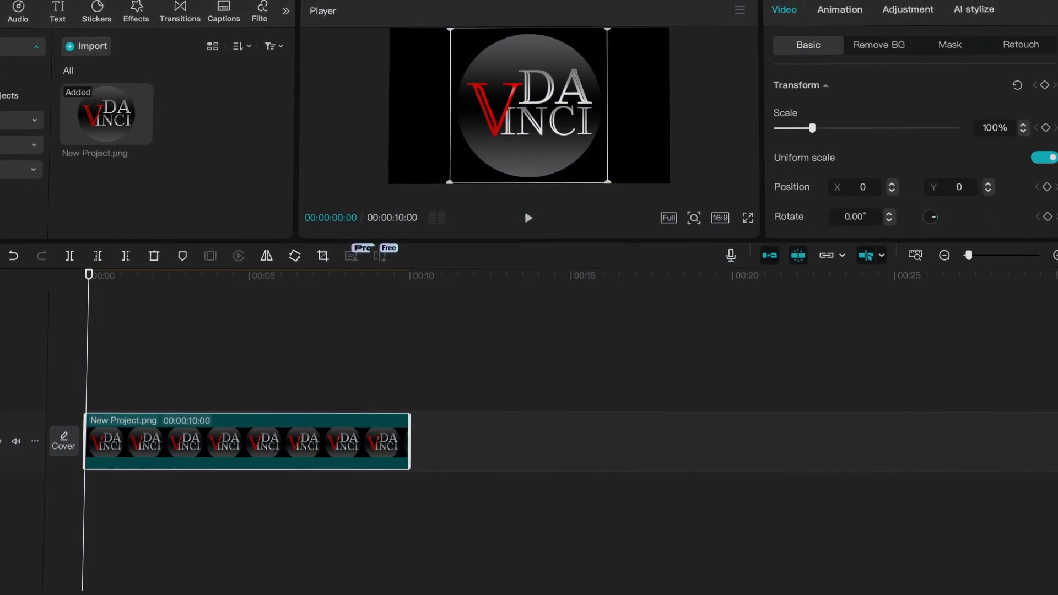
- Scale the New Project.png logo clip to 56% and paste a copy of it on the track above
left_click_drag(809, 127, 795, 127)
key("ctrl+v")
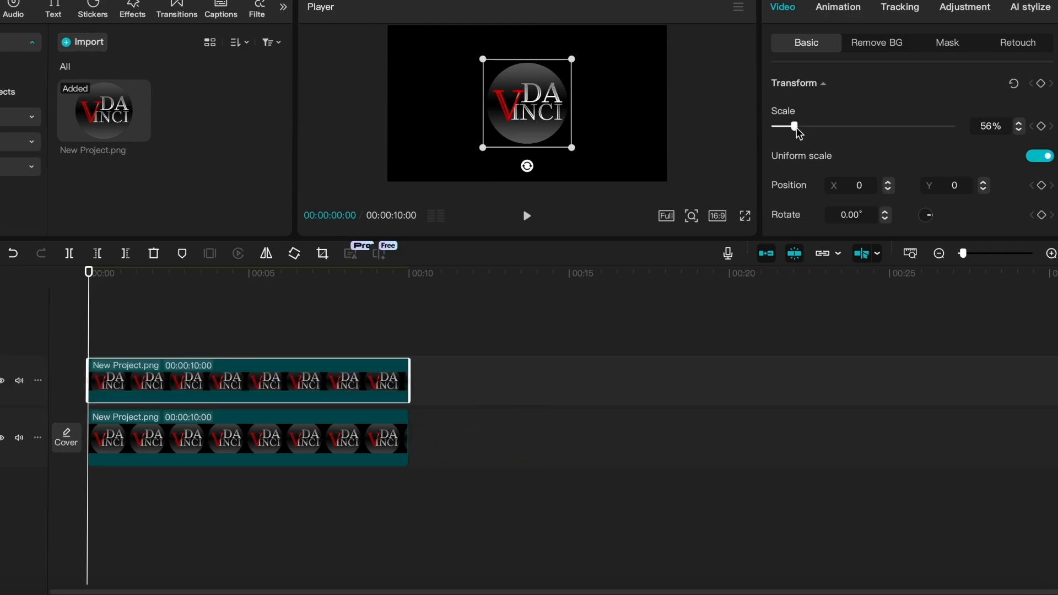
- Adjust the upper logo clip's lightness: Exposure 50, Contrast -50, and Highlight, Shadow, Whites and Blacks all at 50
left_click(981, 6)
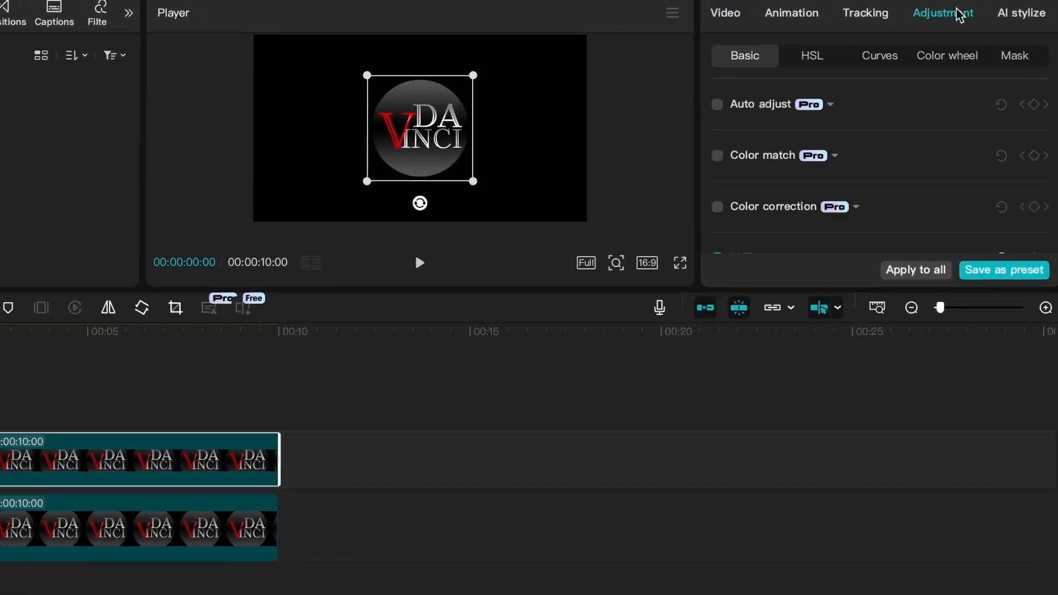
scroll(931, 163, "down", 5)
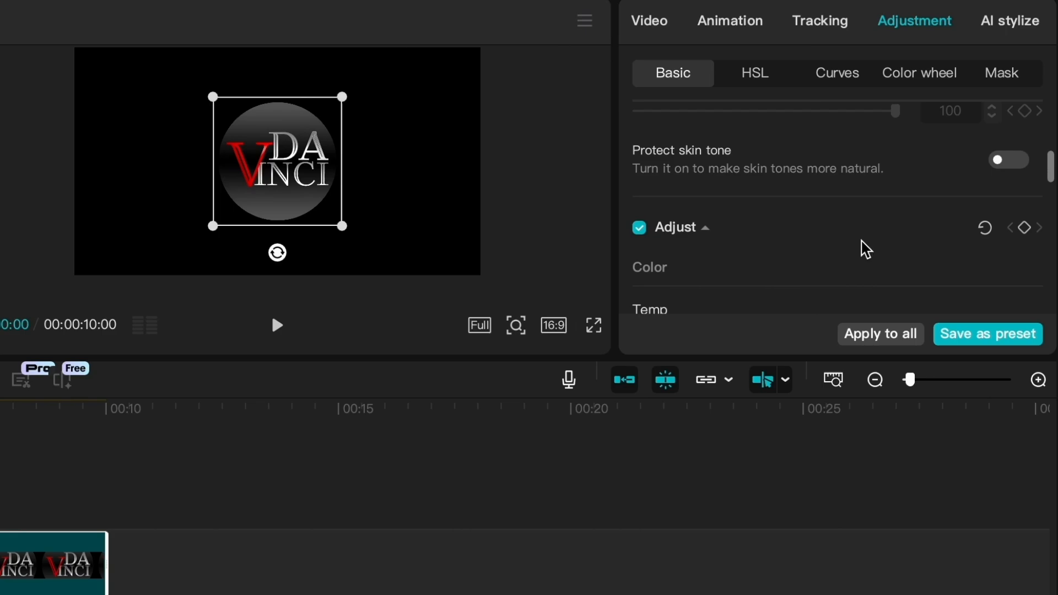
scroll(866, 249, "down", 6)
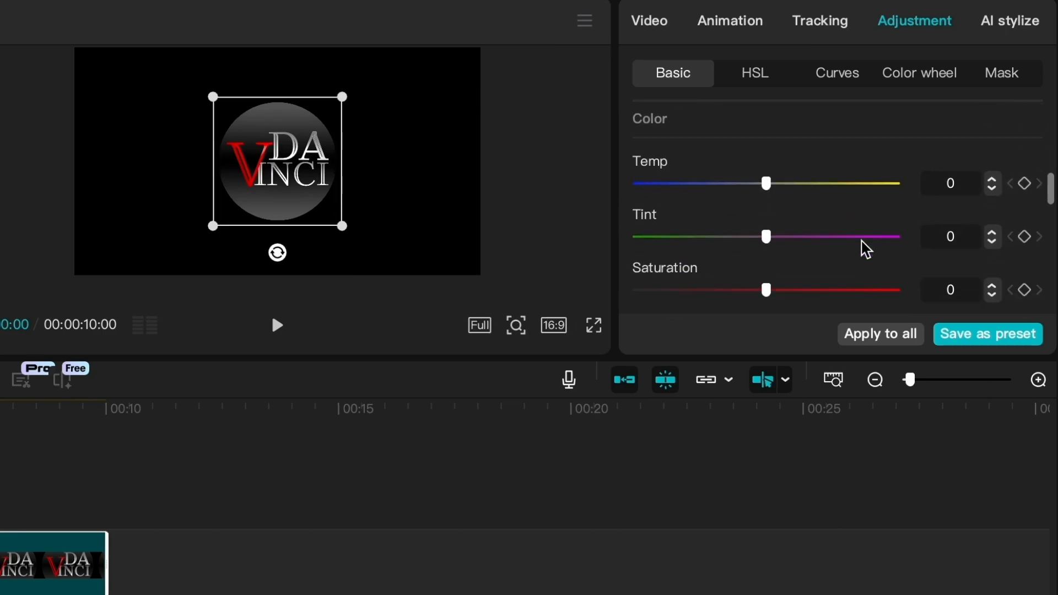
left_click_drag(767, 194, 924, 192)
left_click_drag(767, 246, 673, 248)
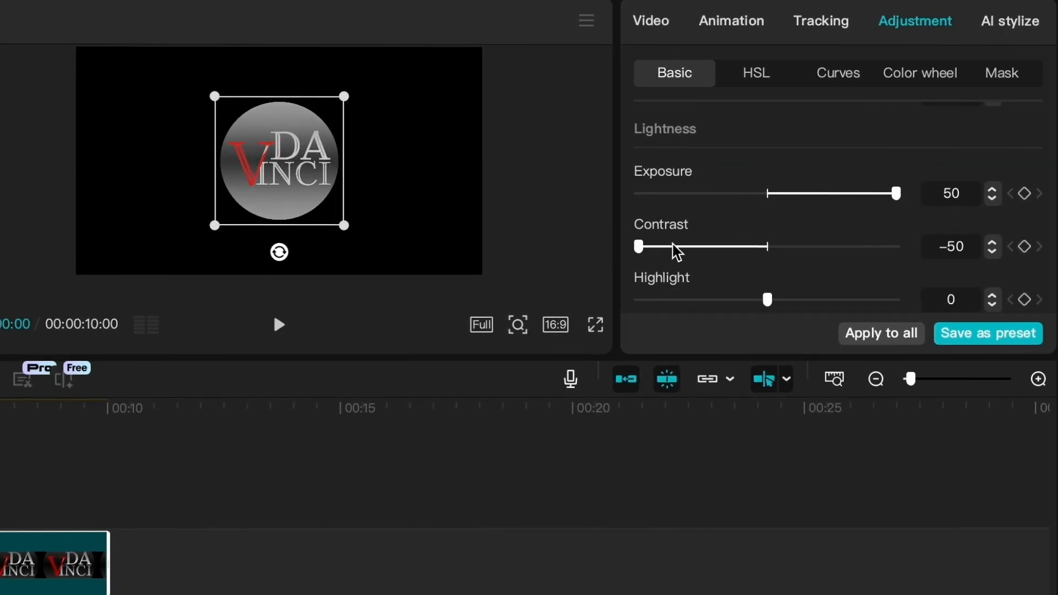
left_click_drag(768, 300, 926, 302)
scroll(852, 287, "down", 3)
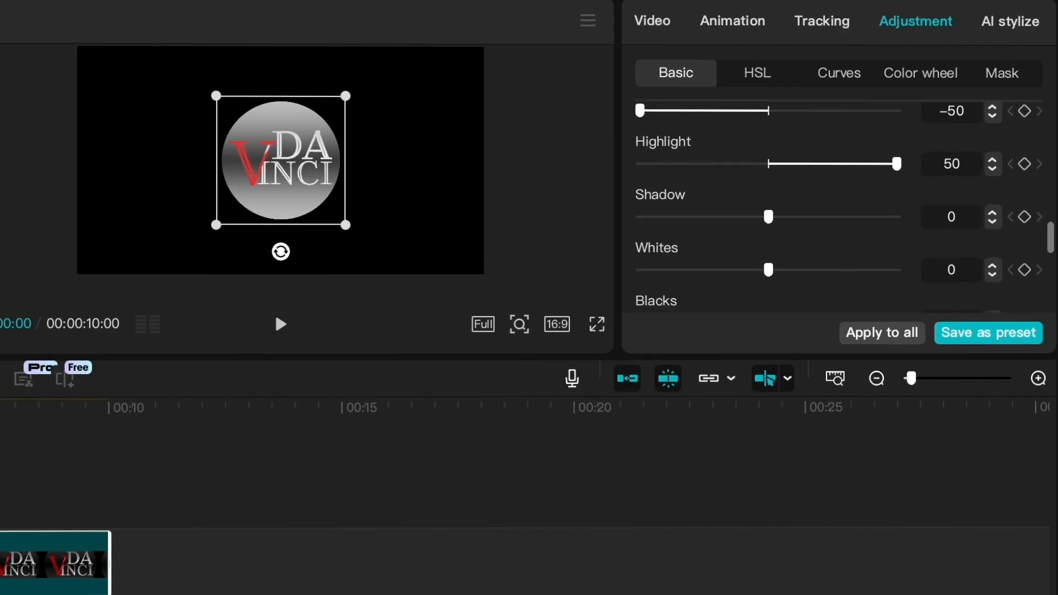
left_click_drag(777, 197, 904, 198)
left_click_drag(769, 250, 904, 251)
left_click_drag(770, 304, 940, 303)
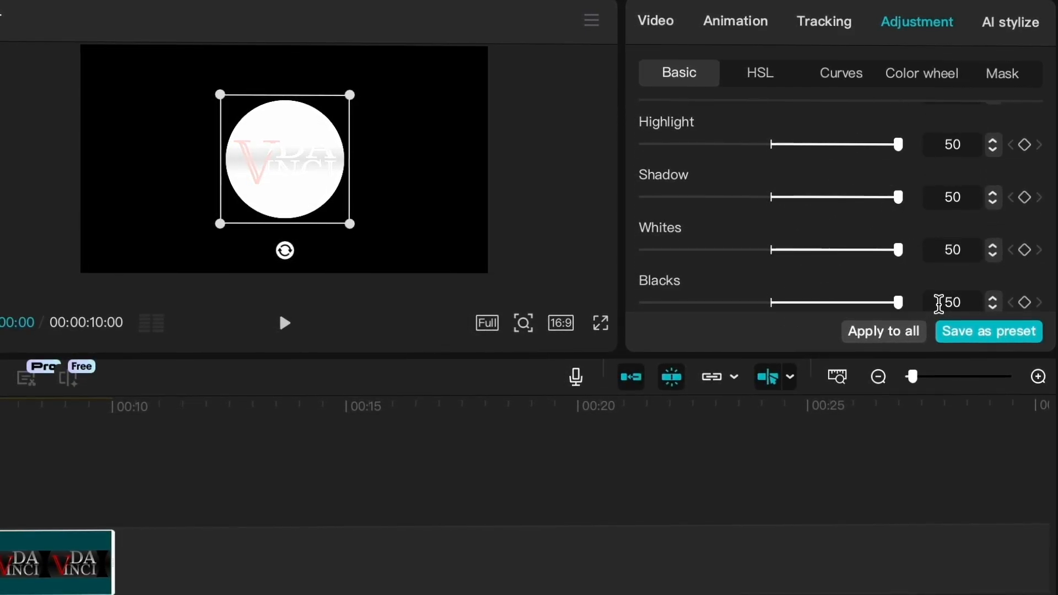
- Add a Rectangle mask to the upper logo clip and widen it past both sides of the logo
left_click(672, 27)
left_click(884, 74)
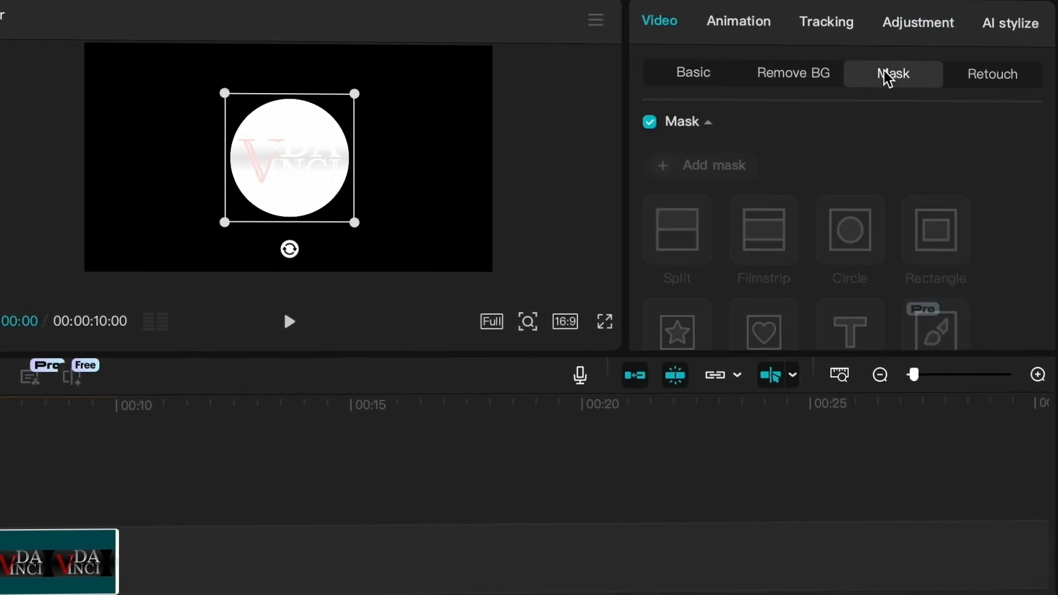
left_click(723, 170)
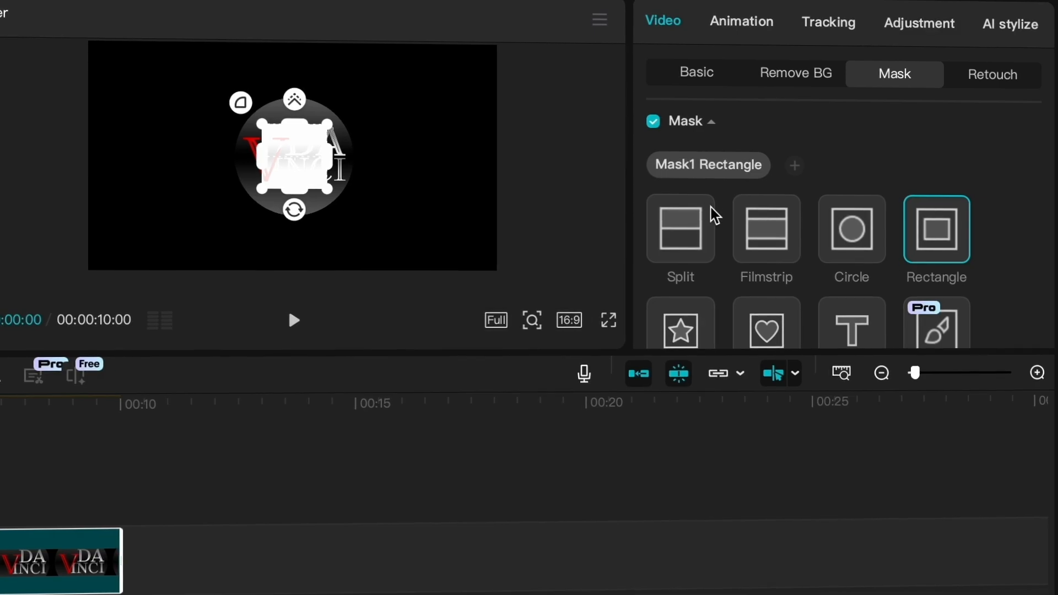
left_click_drag(341, 159, 402, 170)
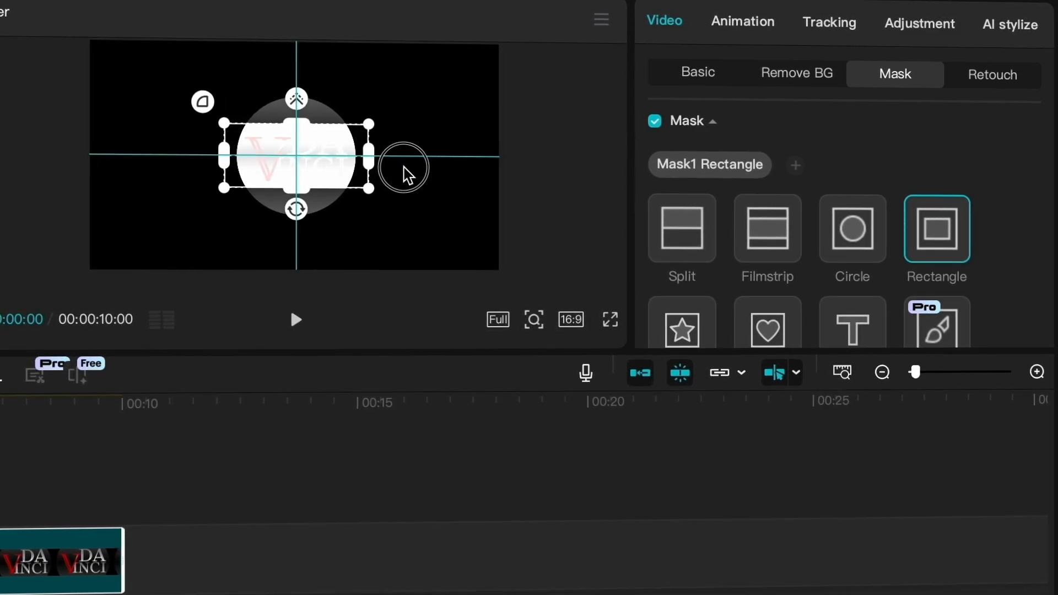
- Rotate the mask to 35°, reshape it into a thin strip about 1389 by 194, and feather its edges
left_click_drag(297, 210, 276, 196)
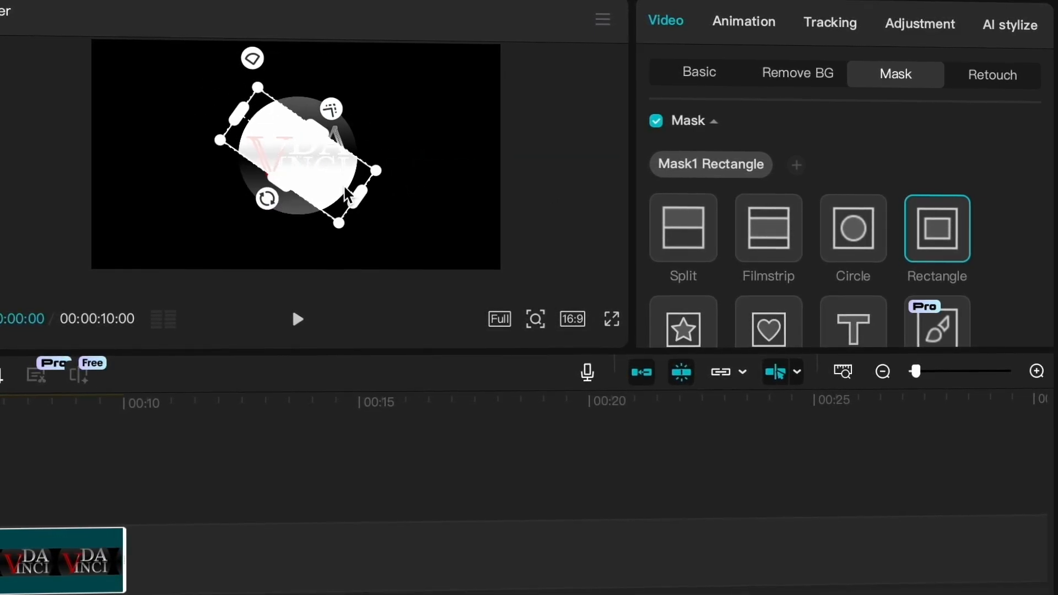
left_click_drag(357, 189, 376, 197)
left_click_drag(280, 181, 312, 163)
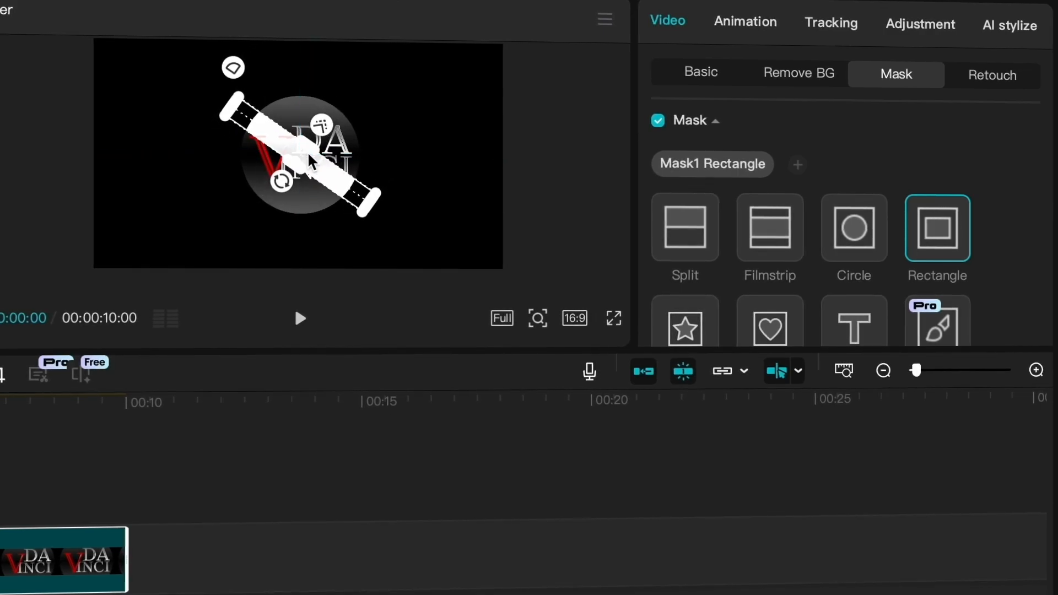
mouse_move(325, 127)
left_mouse_down()
mouse_move(343, 113)
mouse_move(343, 122)
mouse_move(338, 113)
left_mouse_up()
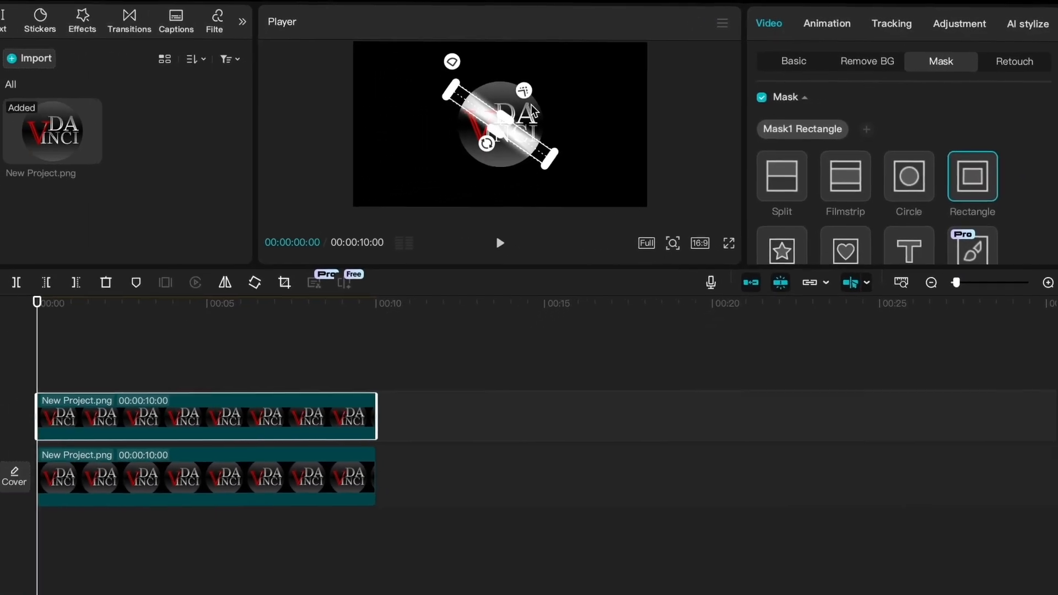
- Keyframe the mask's position from X 470, Y 453 at the start to X -540, Y -473 at 00:00:00:19, and play the clip
scroll(937, 110, "down", 5)
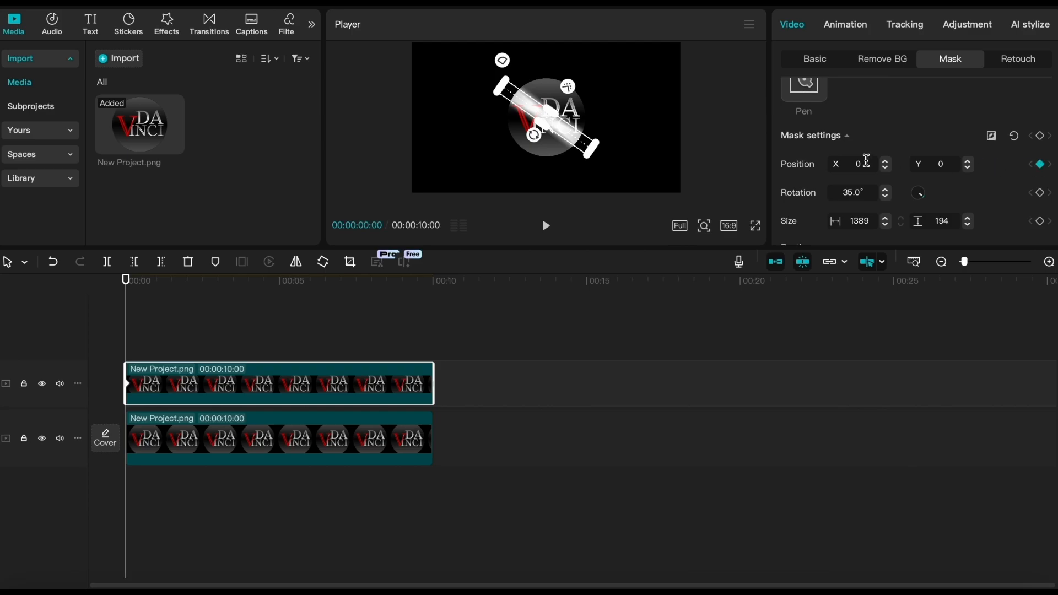
left_click_drag(579, 146, 617, 110)
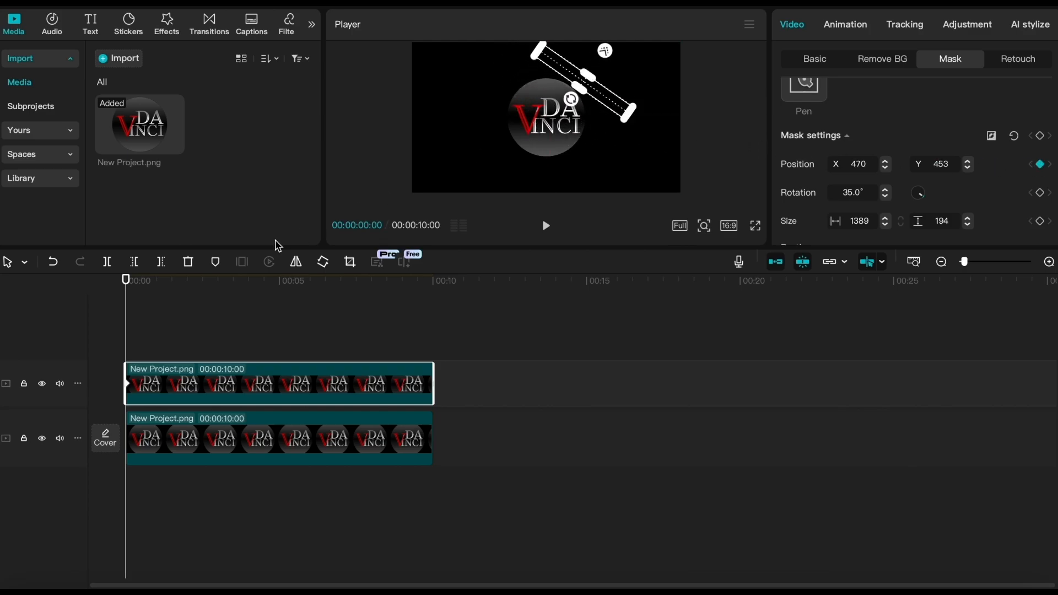
left_click_drag(125, 280, 146, 289)
left_click_drag(614, 106, 532, 181)
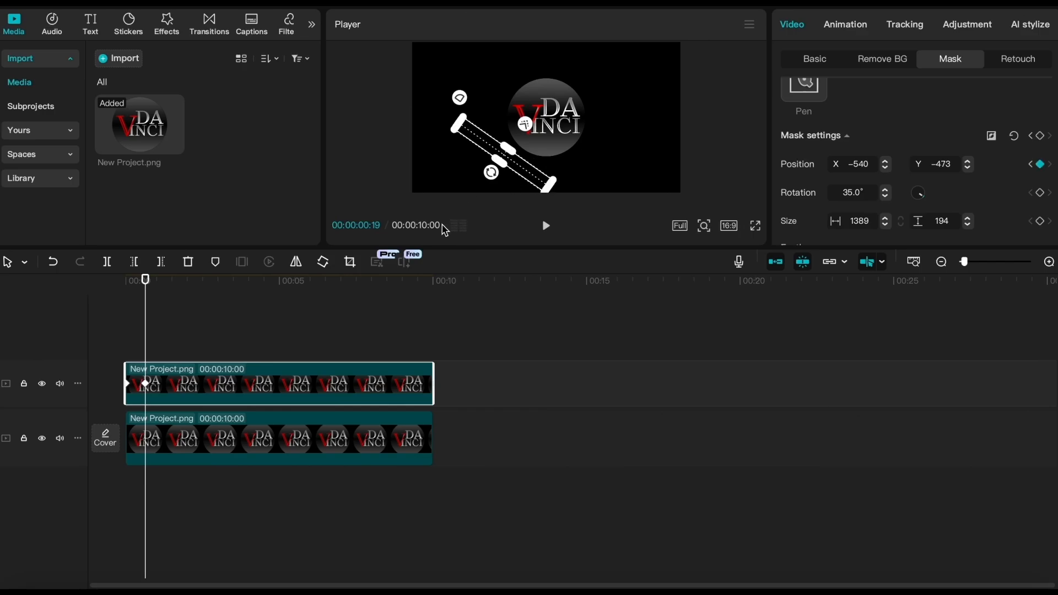
left_click_drag(147, 280, 120, 290)
key("space")
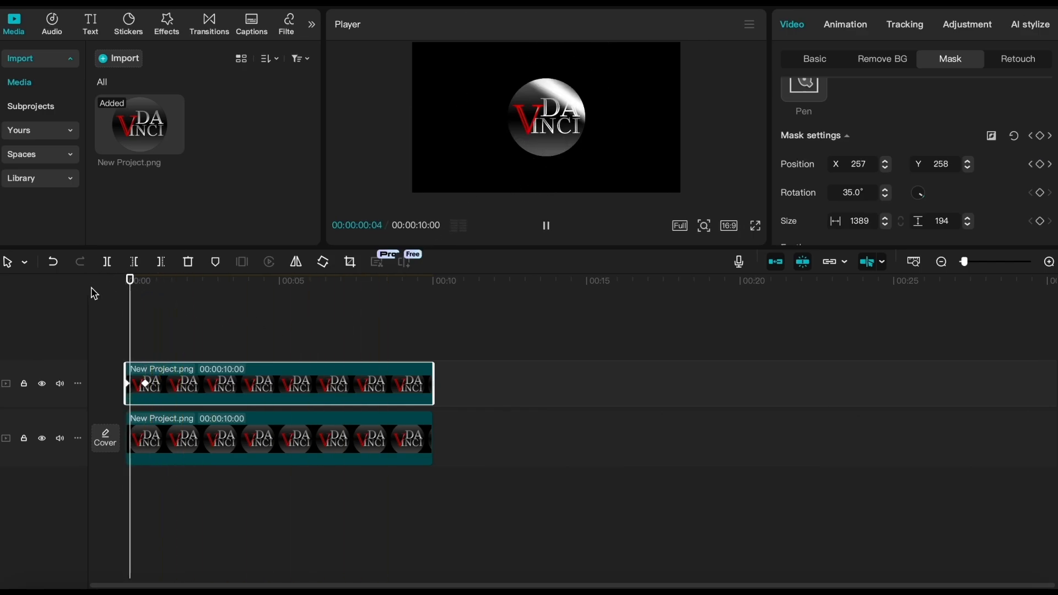
key("space")
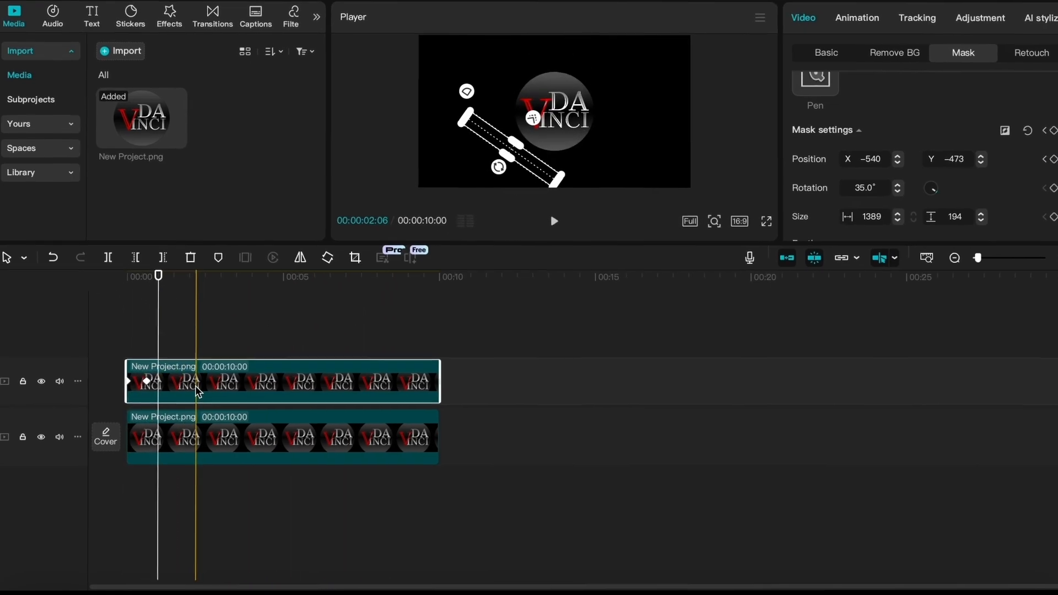
- Show the upper clip's variable speed animation curves and apply the Cubic In preset between the two Positionx keyframes
right_click(199, 393)
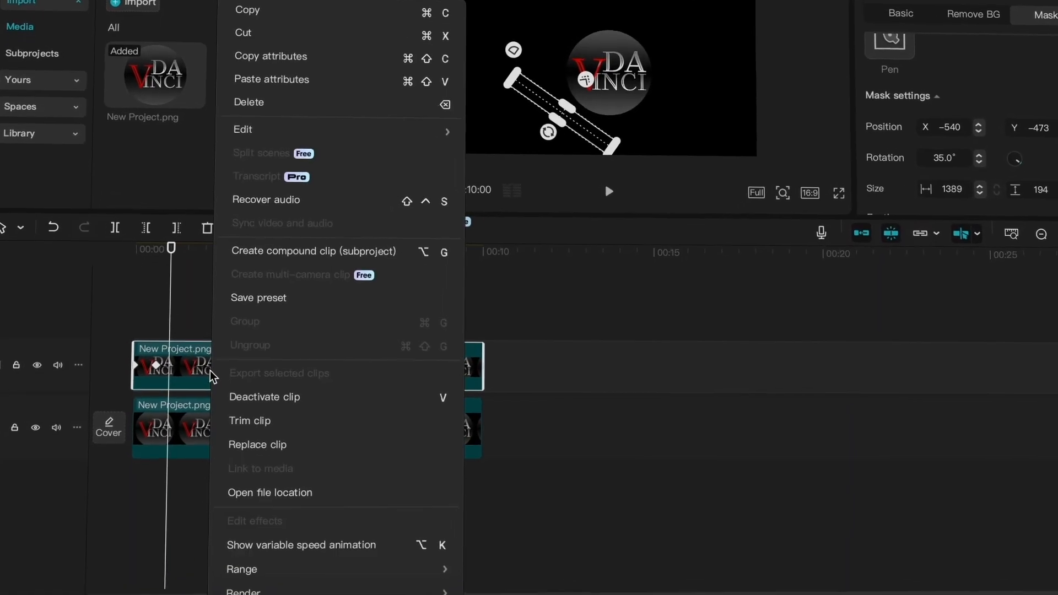
left_click(290, 550)
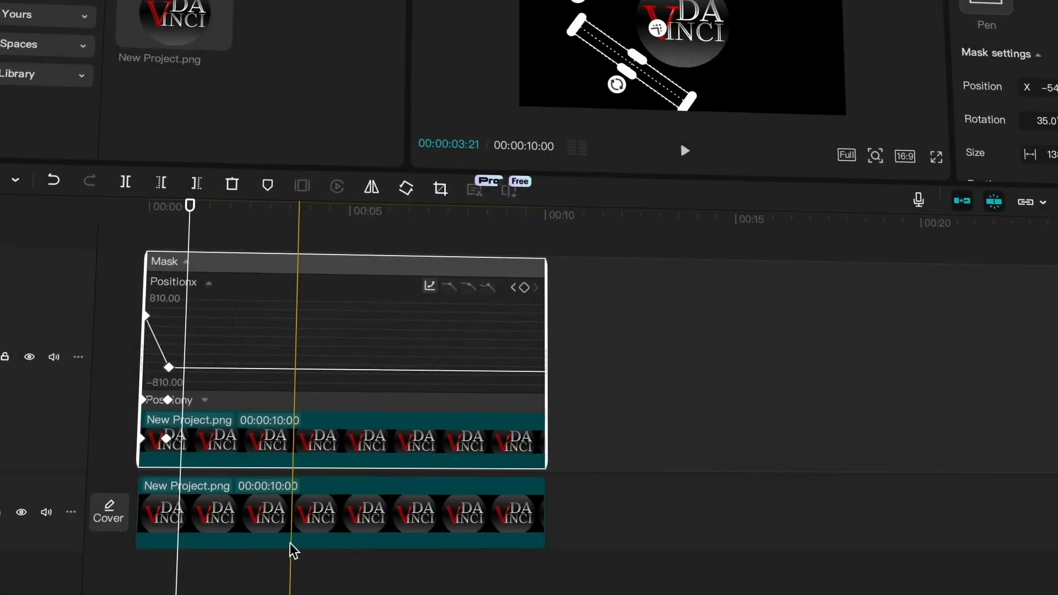
left_click(206, 308)
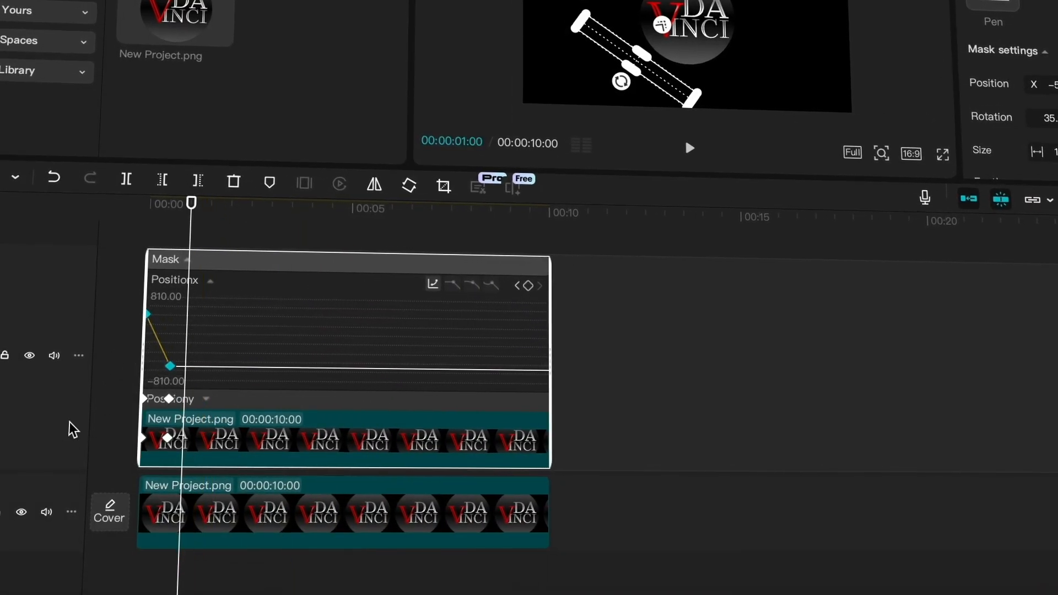
left_click(433, 285)
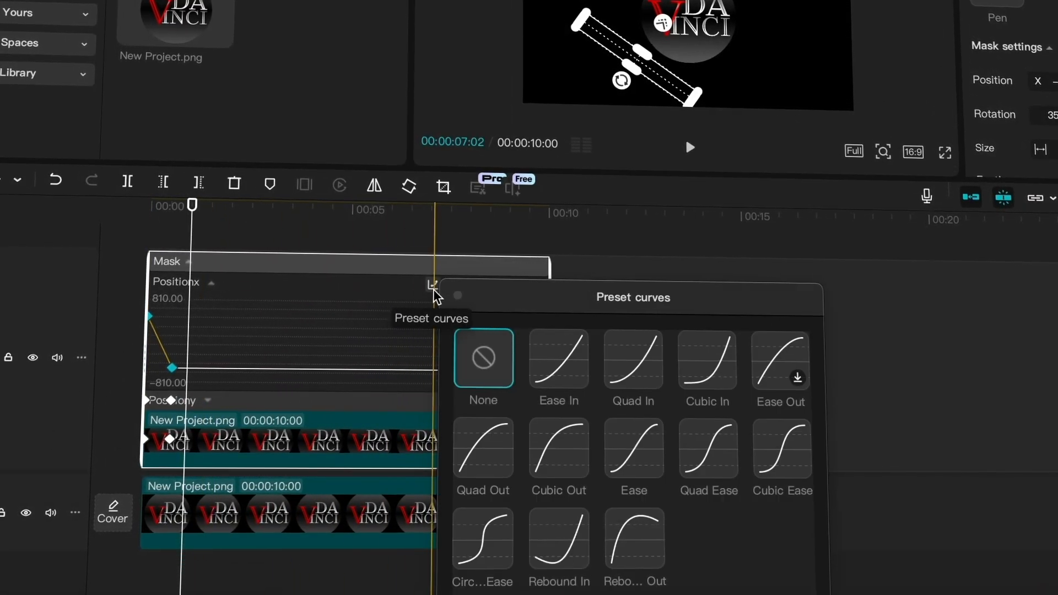
left_click(706, 356)
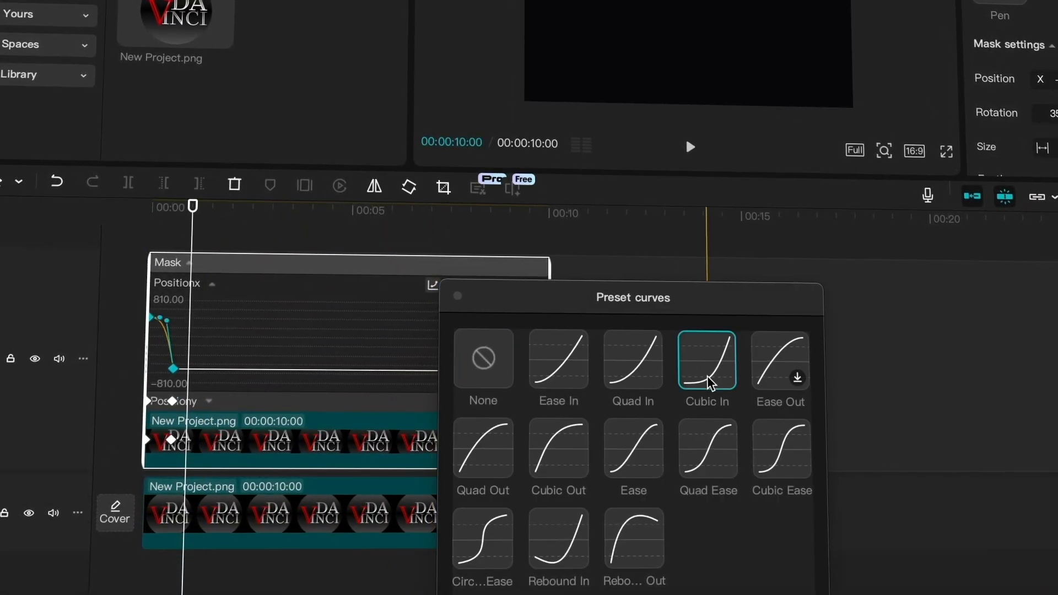
- Expand the Positiony curve, apply the Cubic In preset between its two keyframes, and play the clip from the start
left_click(357, 392)
left_click(350, 402)
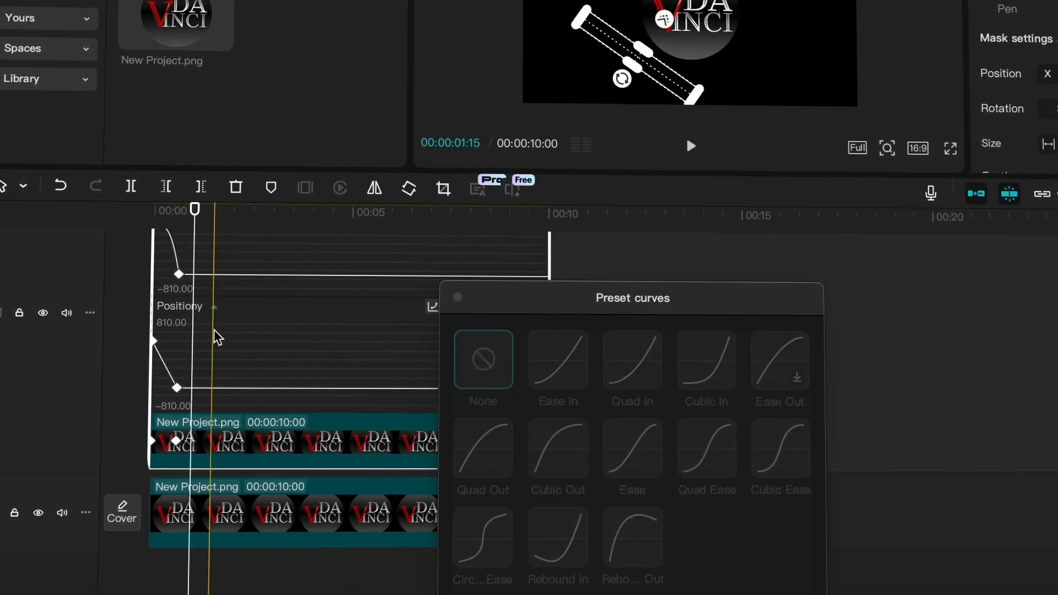
left_click(162, 359)
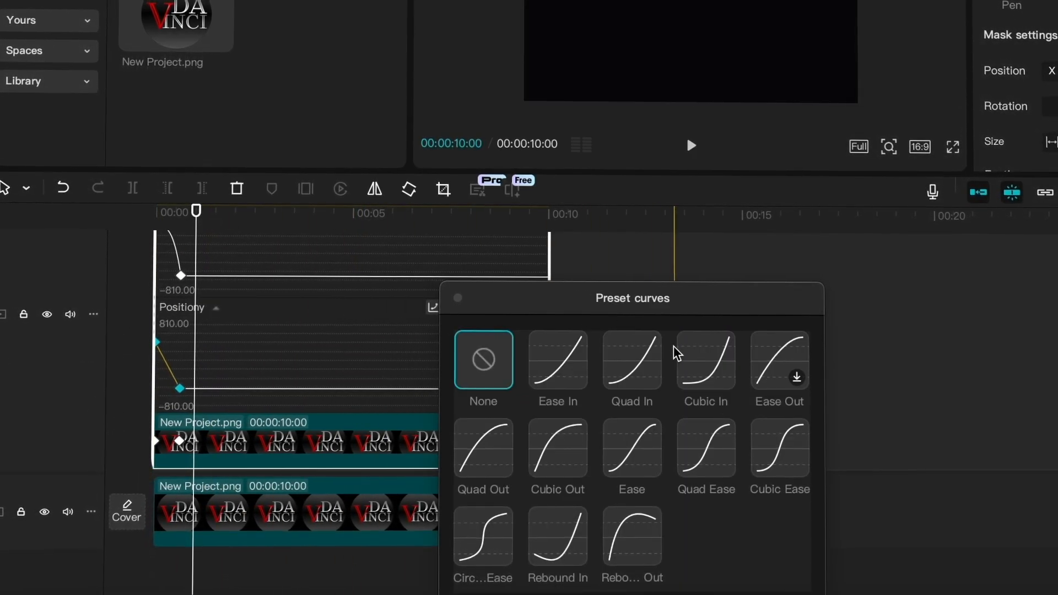
left_click(690, 355)
left_click(457, 299)
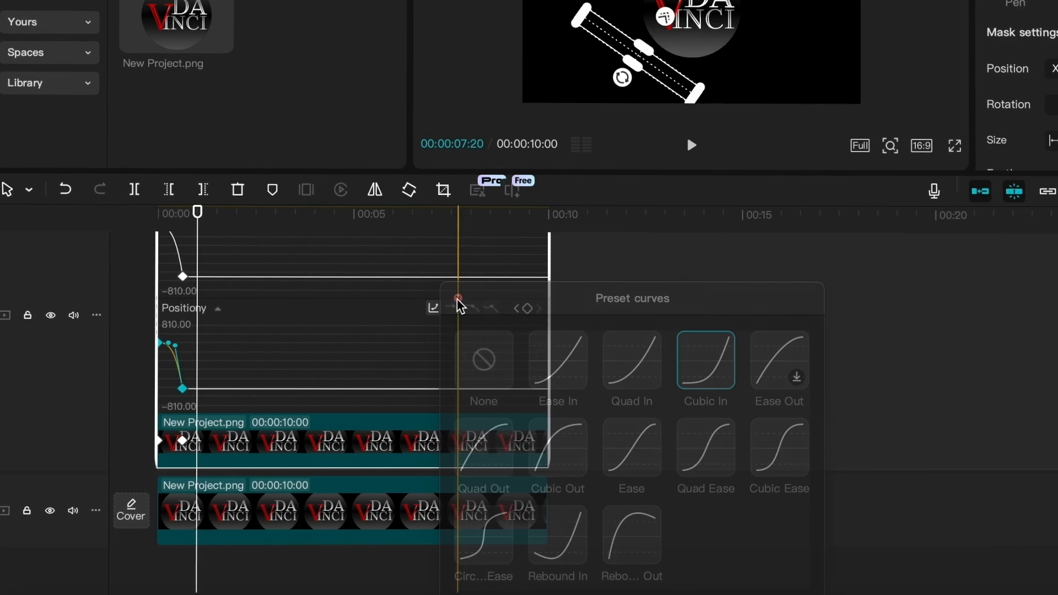
left_click_drag(198, 212, 139, 223)
key("space")
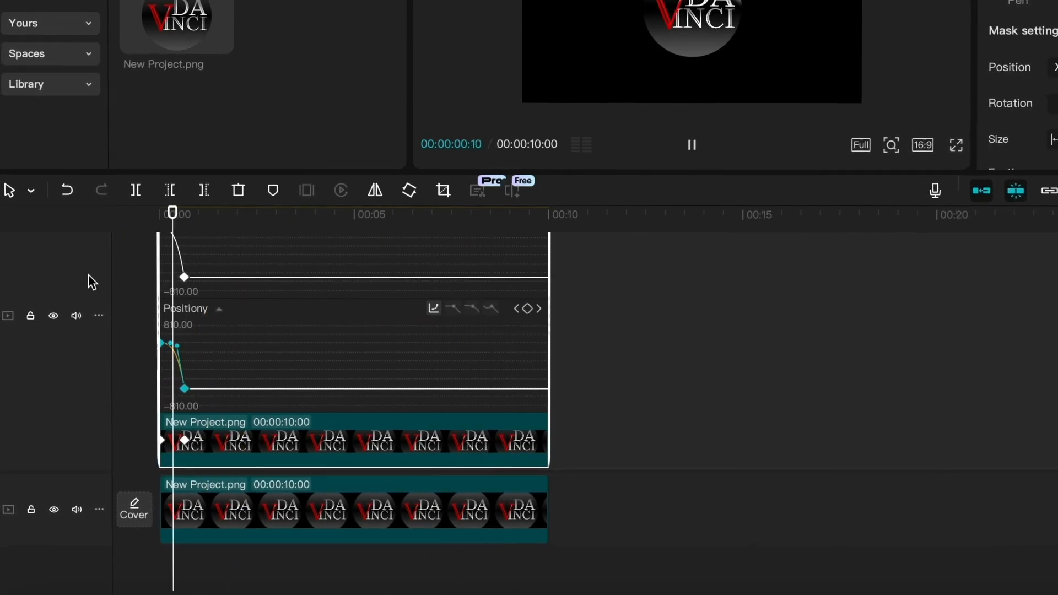
key("space")
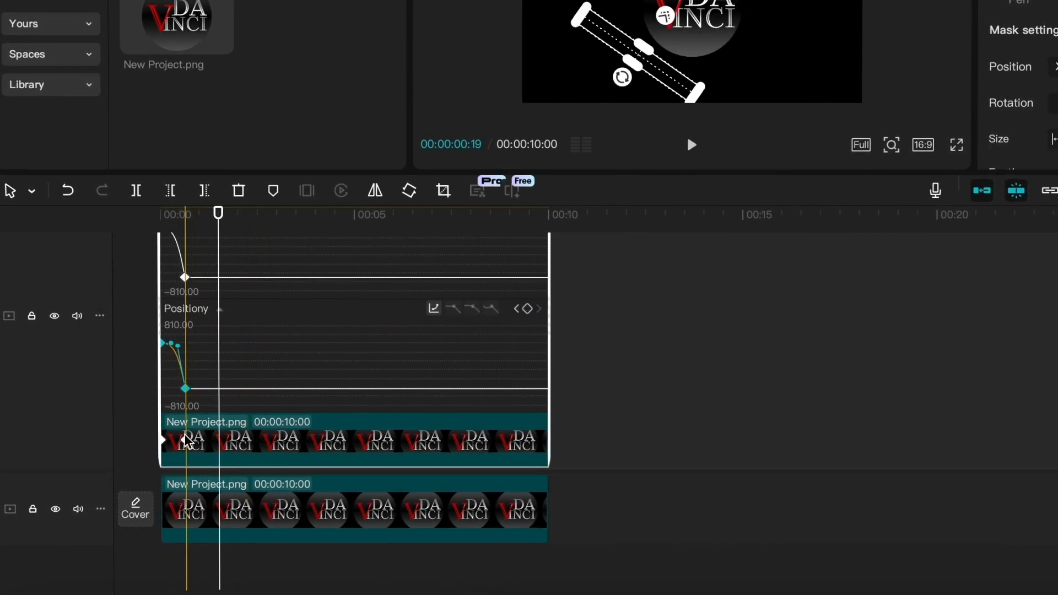
- Shift the mask's second position keyframe to about one second to slow the sweep, and play the clip
left_click_drag(186, 440, 202, 440)
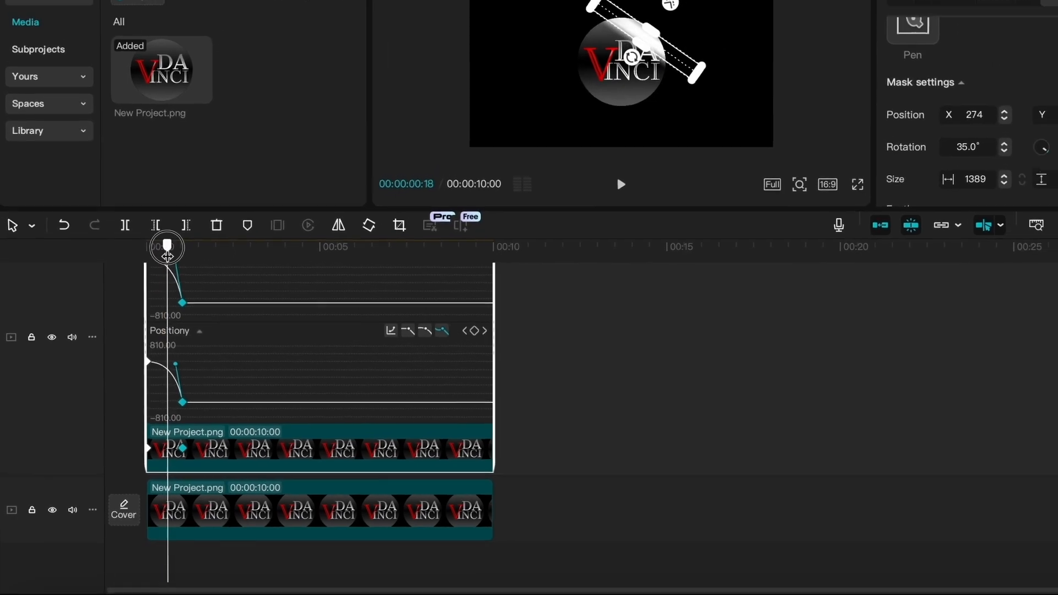
key("space")
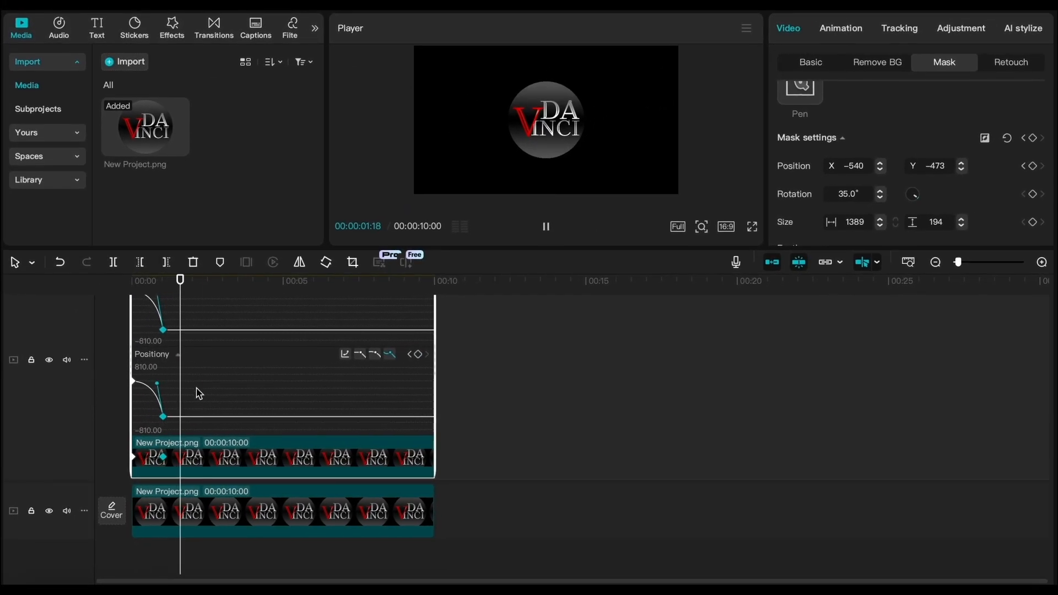
key("space")
- Hide the upper clip's variable speed animation curves and play the logo effect full screen from the start
right_click(194, 468)
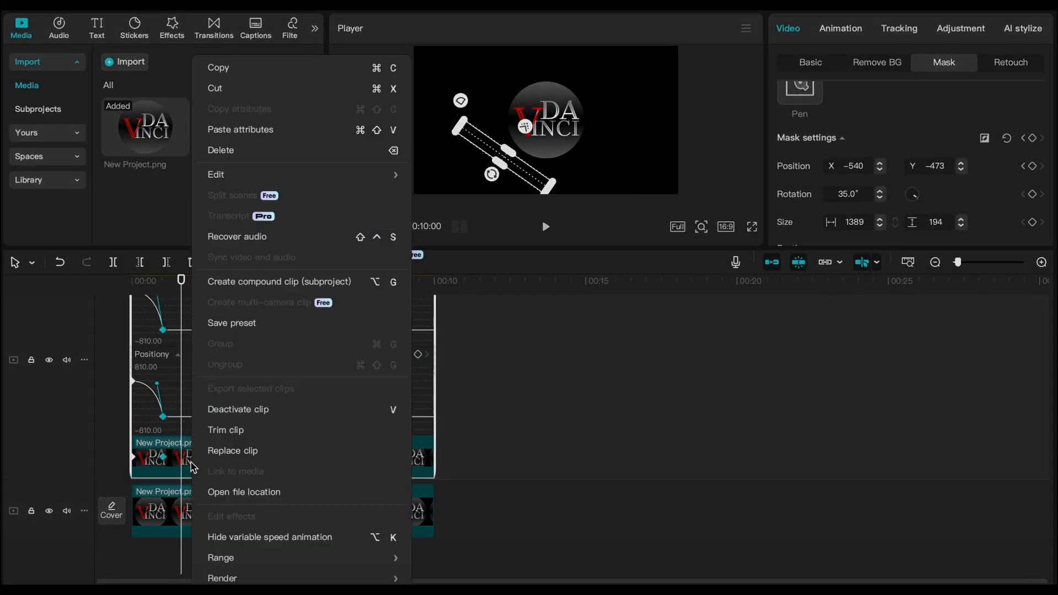
left_click(197, 536)
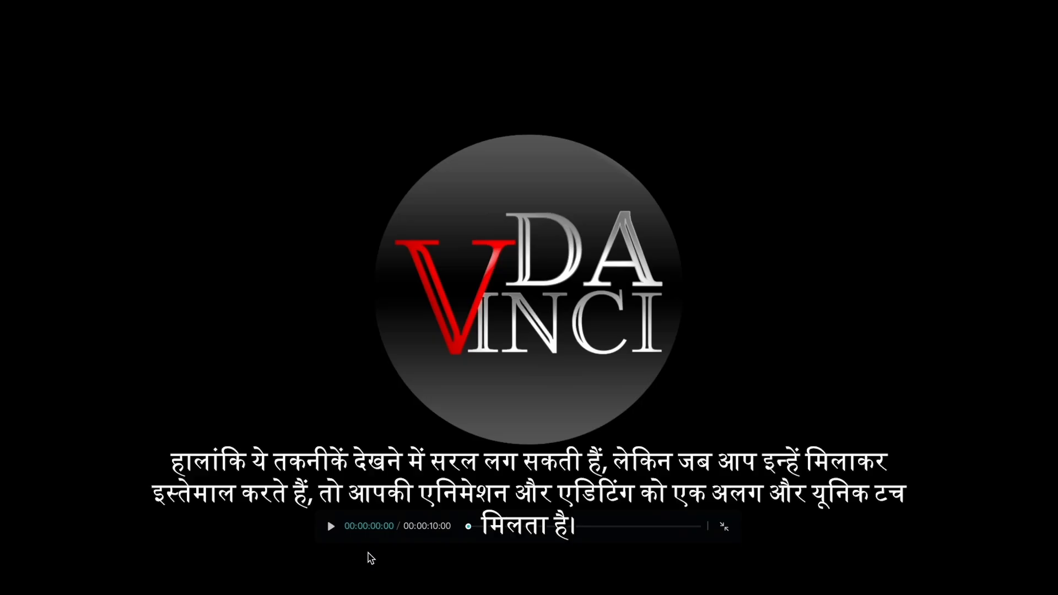
key("space")
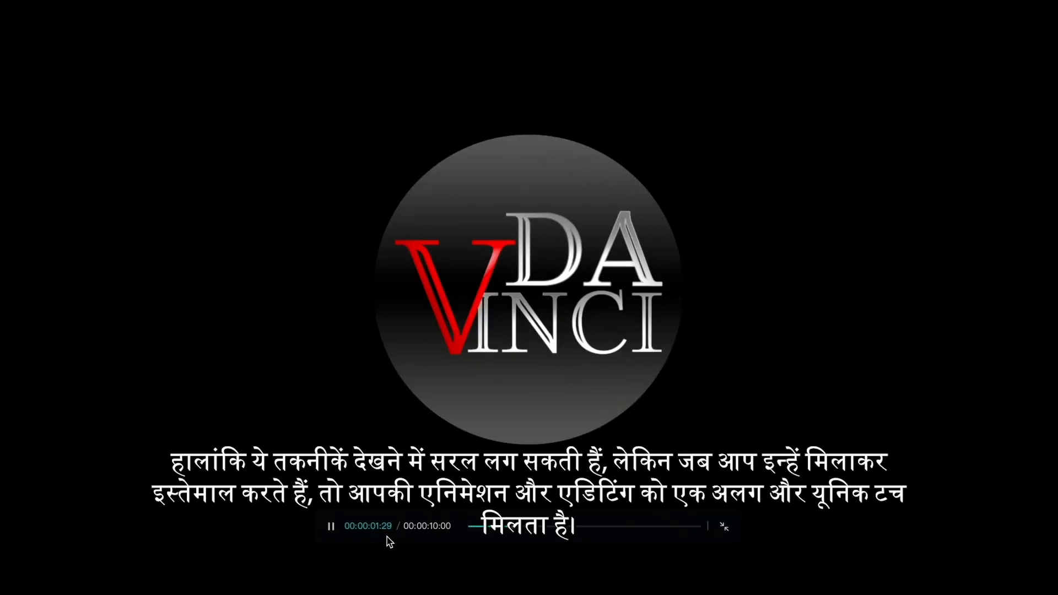